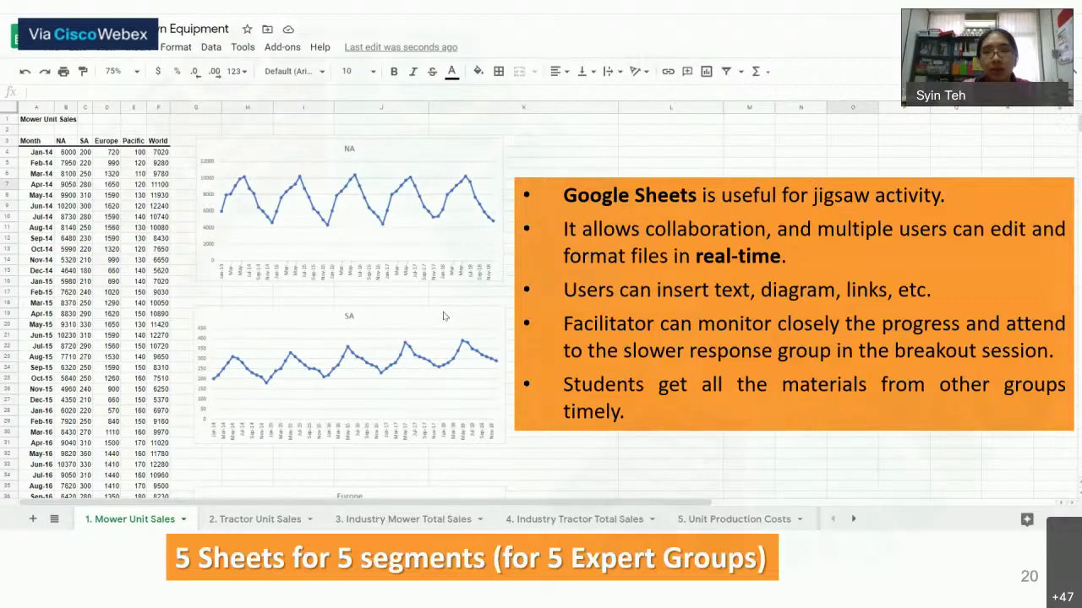
Advance the slide show past the link-sharing and case study slides to the breakout session assignment demonstration.
key("Right")
key("Right")
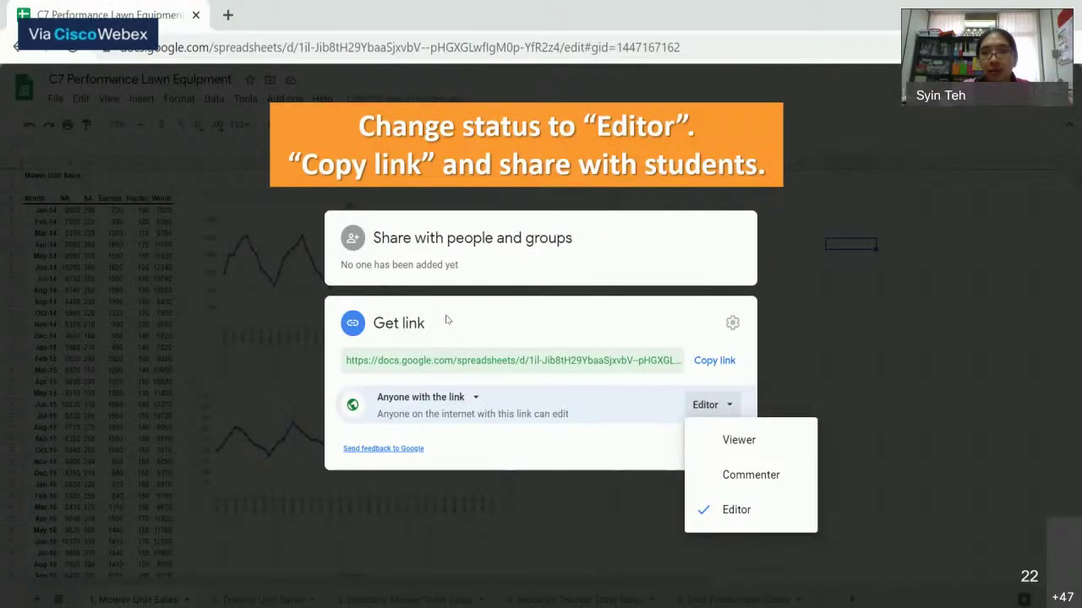
key("Right")
key("Right")
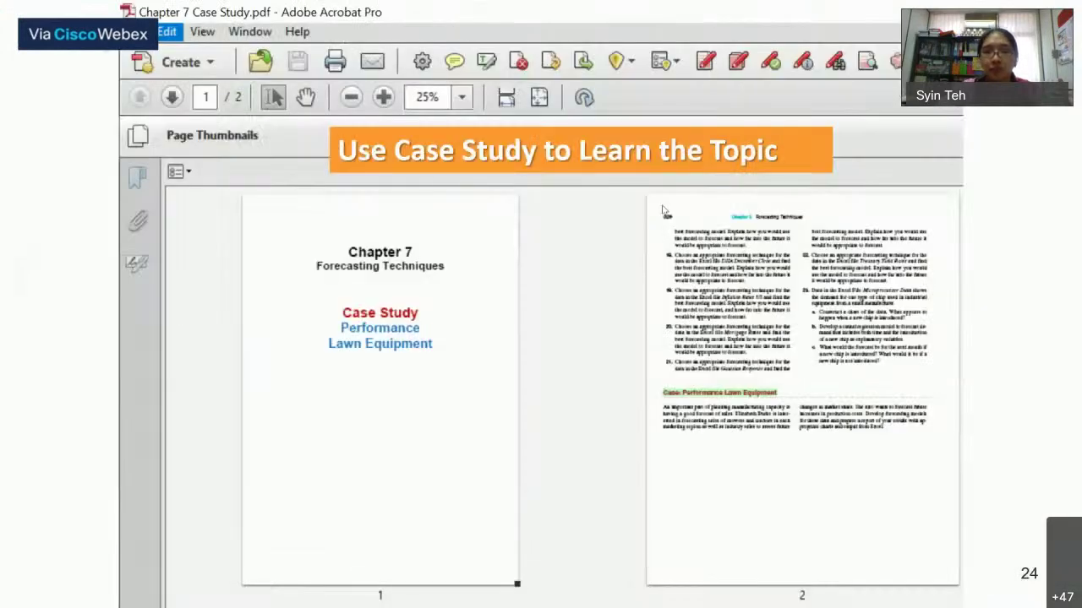
key("Right")
key("Right")
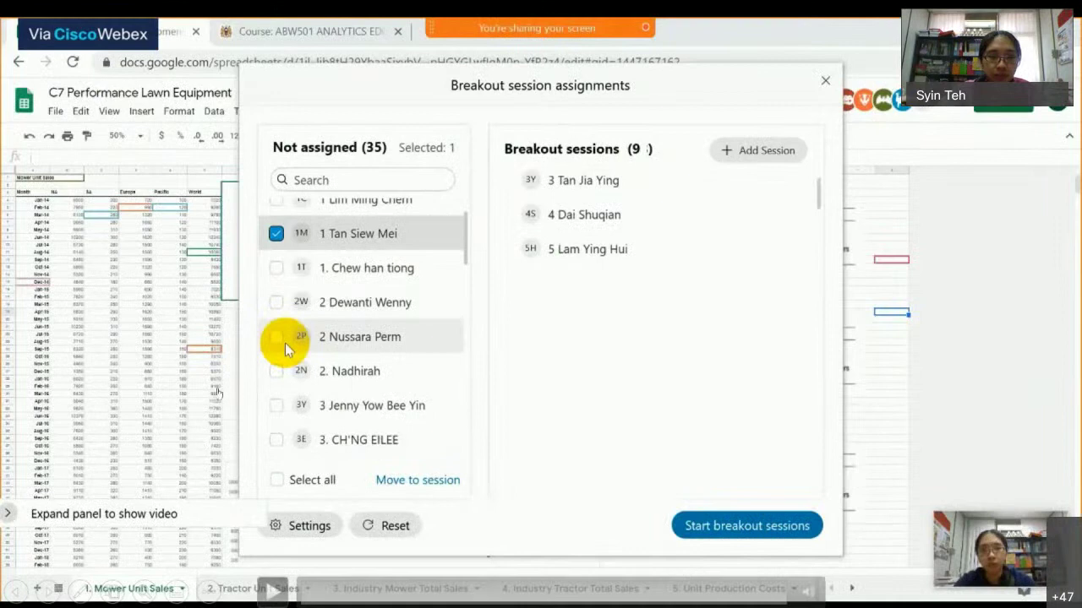
Add one participant from each of groups 2 to 5 to the selection and move all selected participants to Breakout Session 3.
left_click(272, 304)
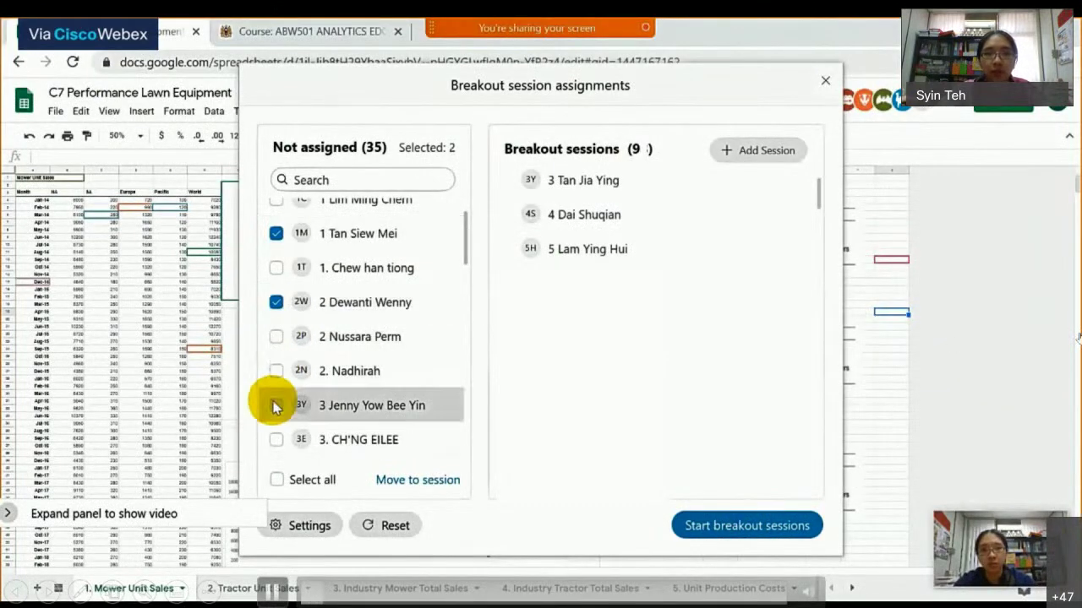
left_click(274, 404)
scroll(307, 412, "down", 2)
left_click(277, 353)
scroll(288, 364, "down", 2)
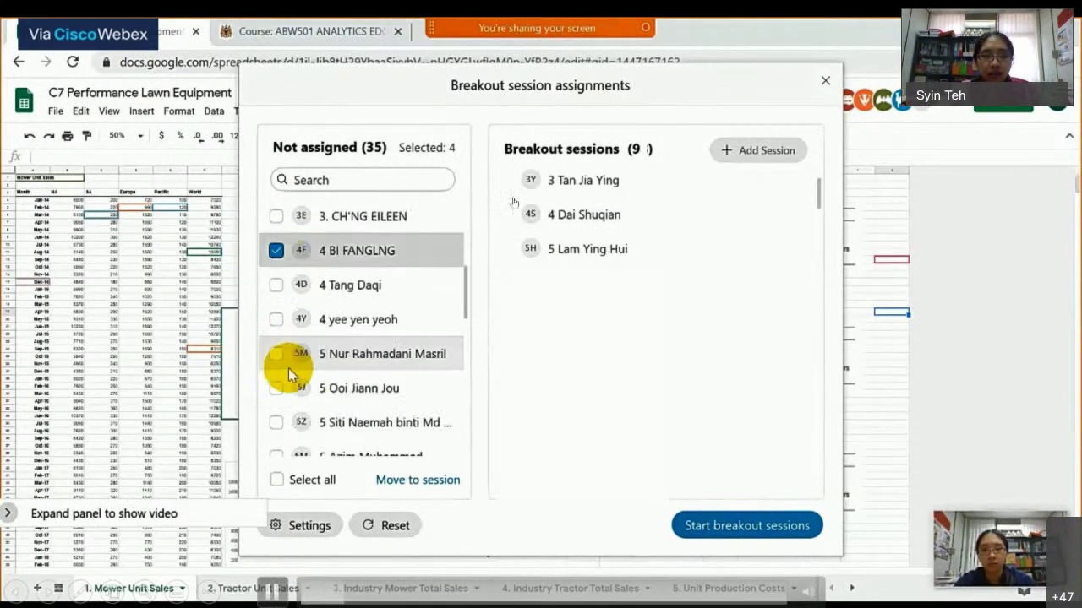
left_click(273, 363)
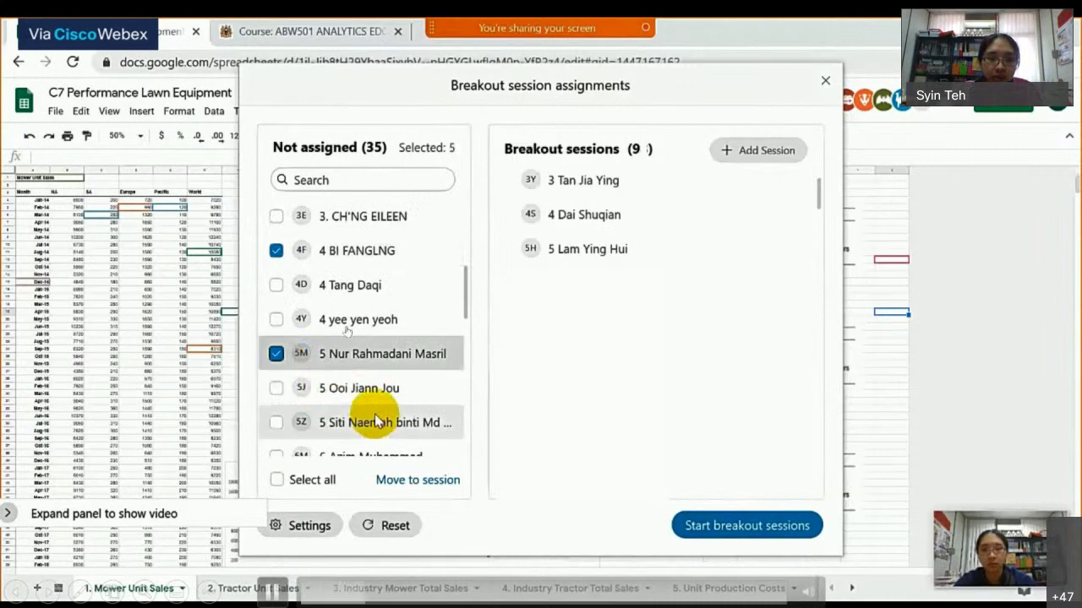
scroll(377, 420, "down", 2)
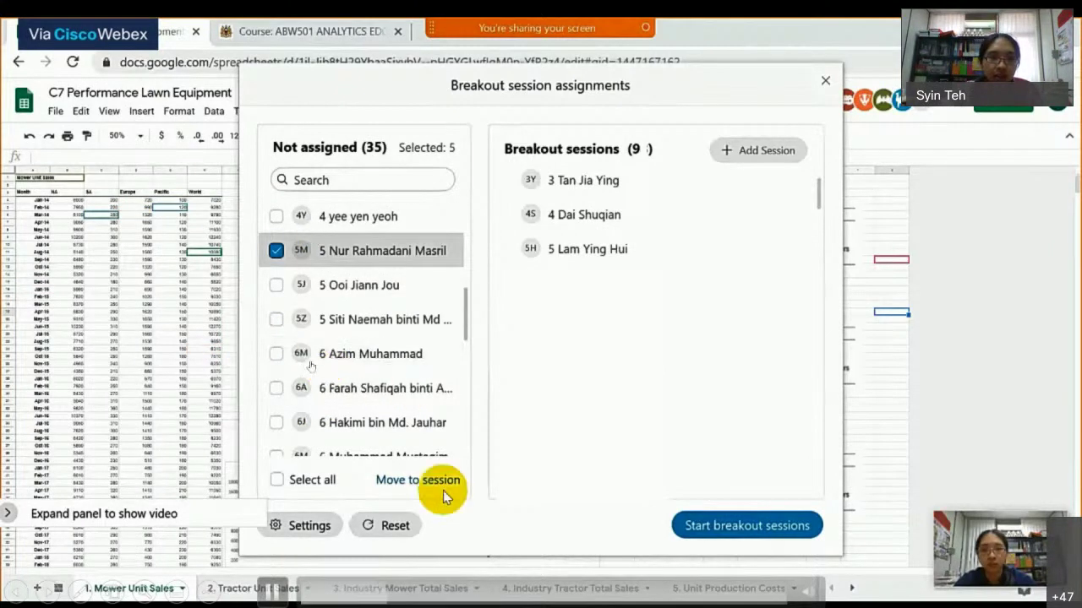
left_click(418, 480)
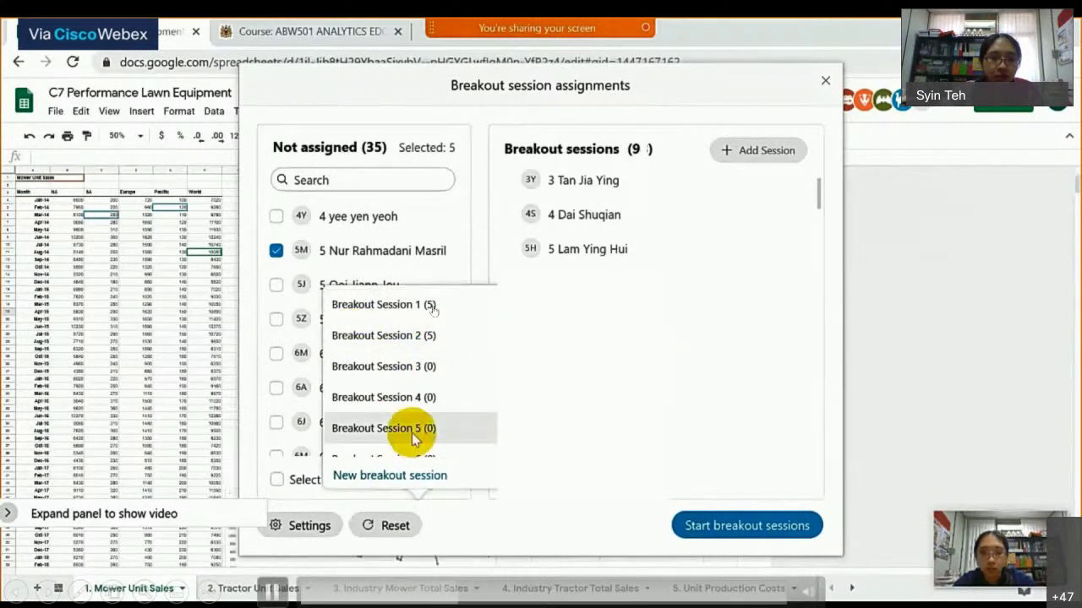
left_click(391, 365)
Select one unassigned participant from each of groups 1 to 5 and move them to Breakout Session 4.
scroll(329, 321, "up", 10)
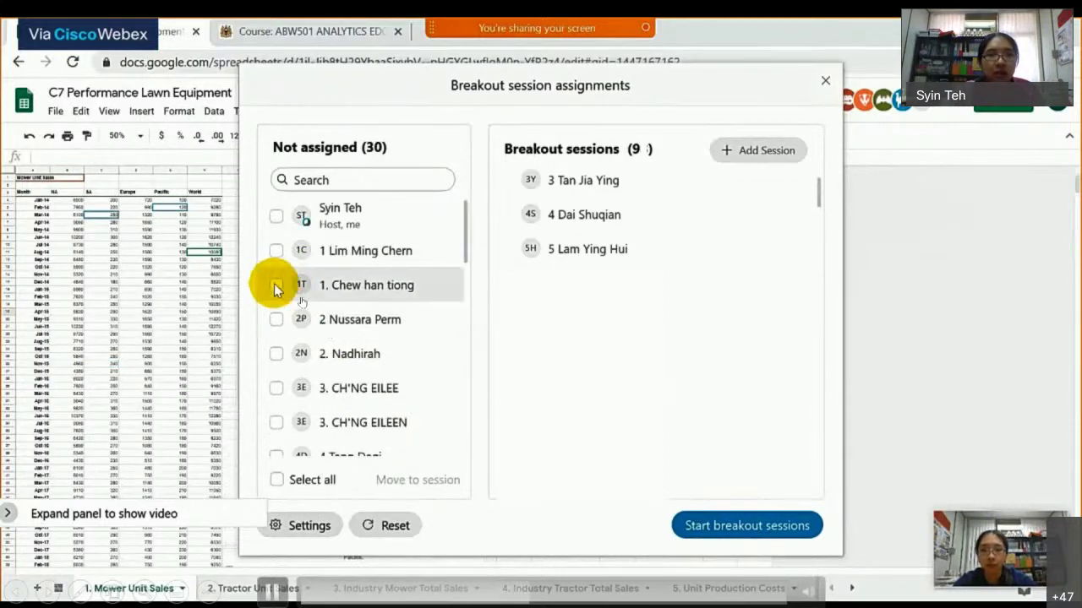
left_click(277, 252)
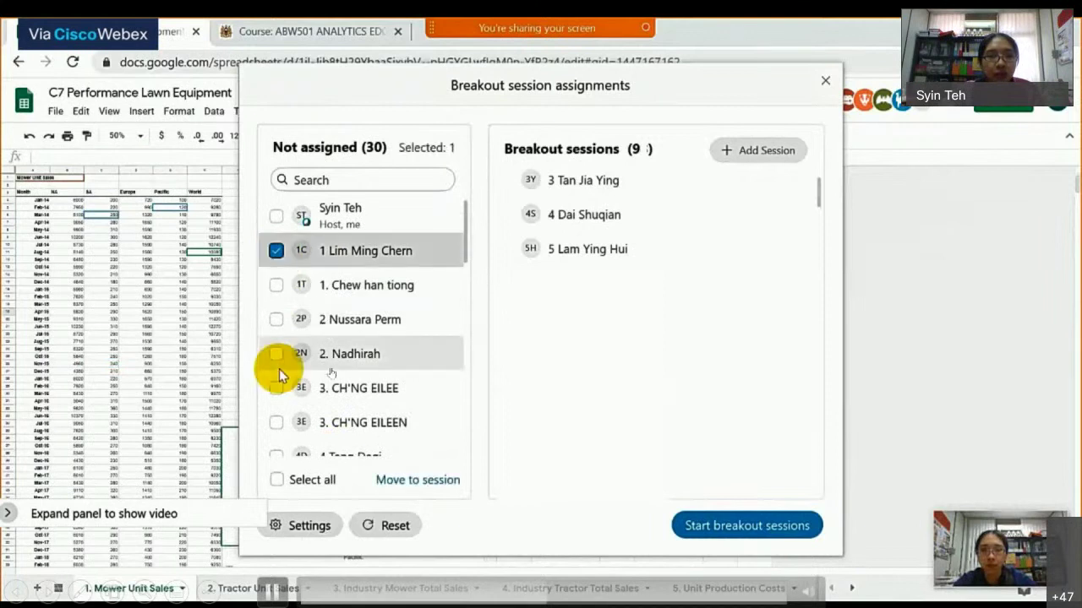
left_click(275, 388)
scroll(277, 372, "down", 2)
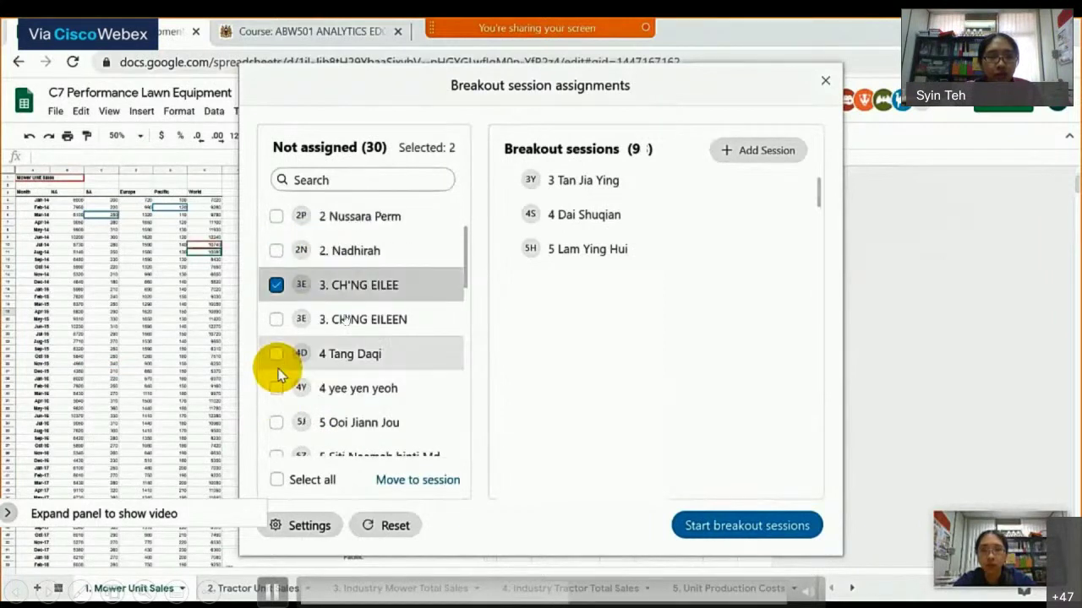
left_click(277, 251)
scroll(274, 317, "down", 1)
left_click(276, 302)
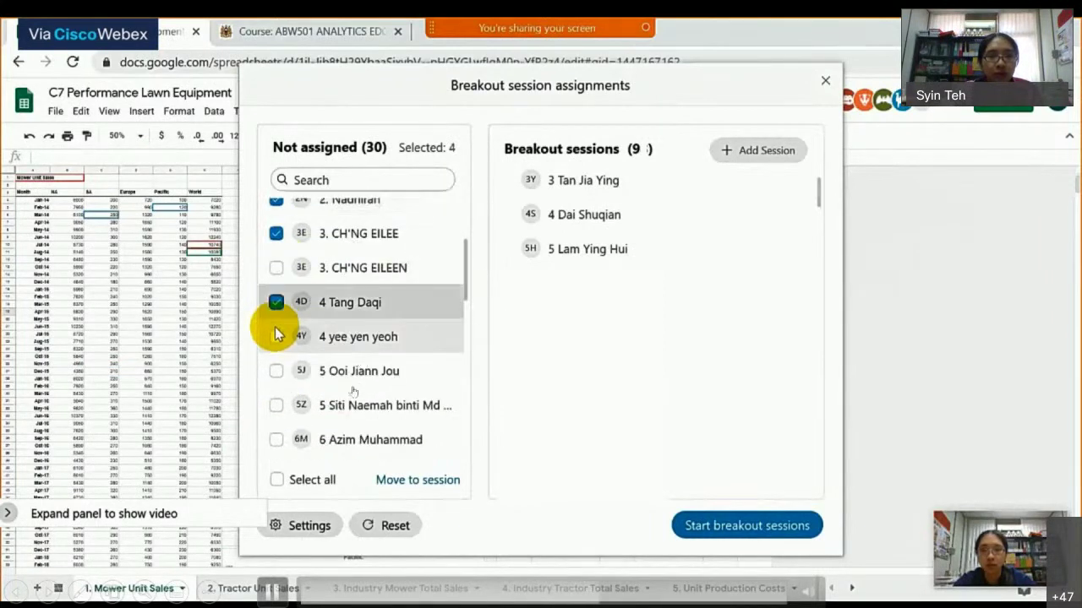
scroll(274, 317, "down", 2)
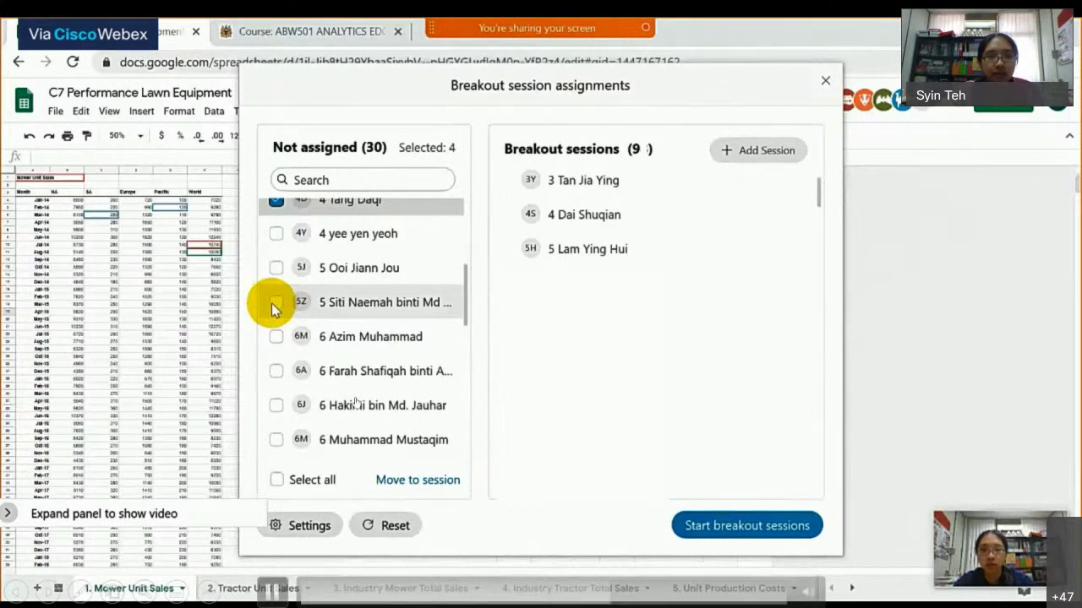
left_click(276, 305)
left_click(426, 480)
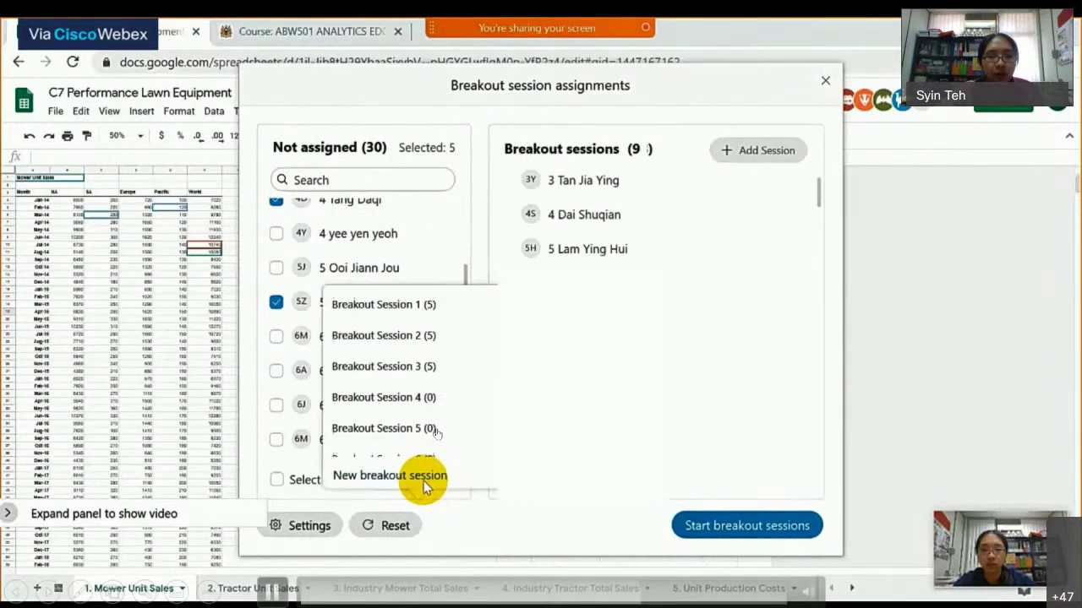
left_click(411, 401)
Select the remaining unassigned participant of each of groups 1 to 5 and move them to Breakout Session 5.
scroll(346, 311, "up", 1)
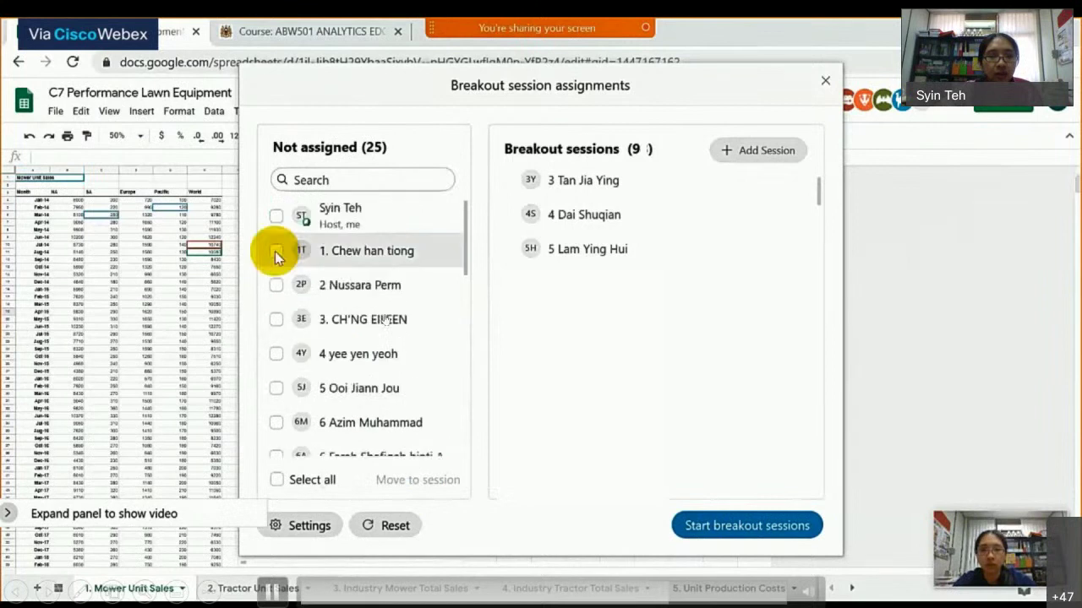
left_click(276, 250)
left_click(276, 288)
left_click(275, 320)
left_click(276, 354)
left_click(275, 388)
scroll(278, 431, "down", 1)
left_click(429, 479)
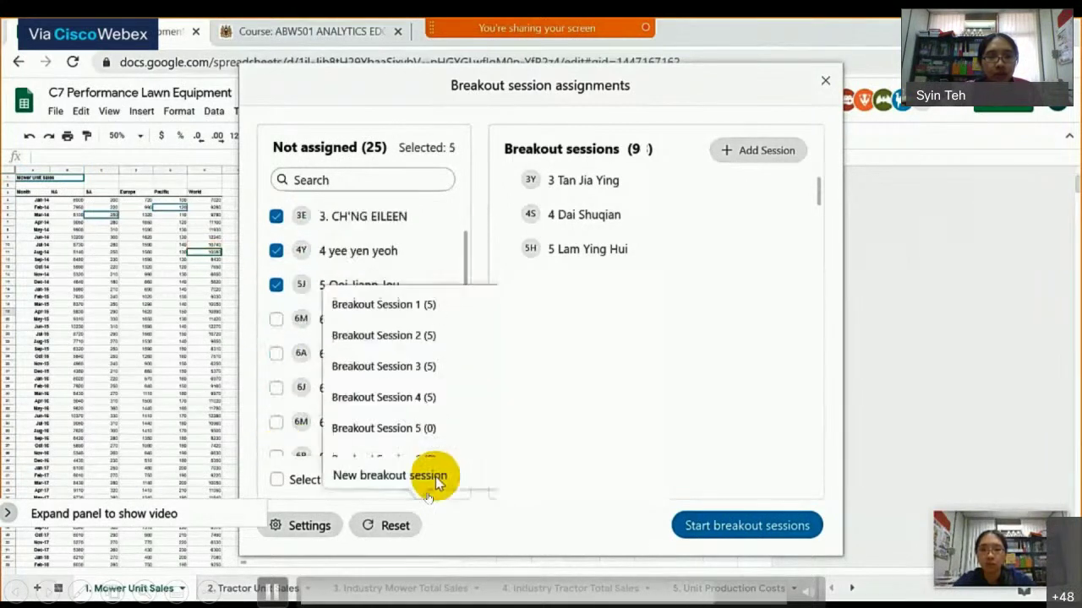
scroll(424, 437, "down", 1)
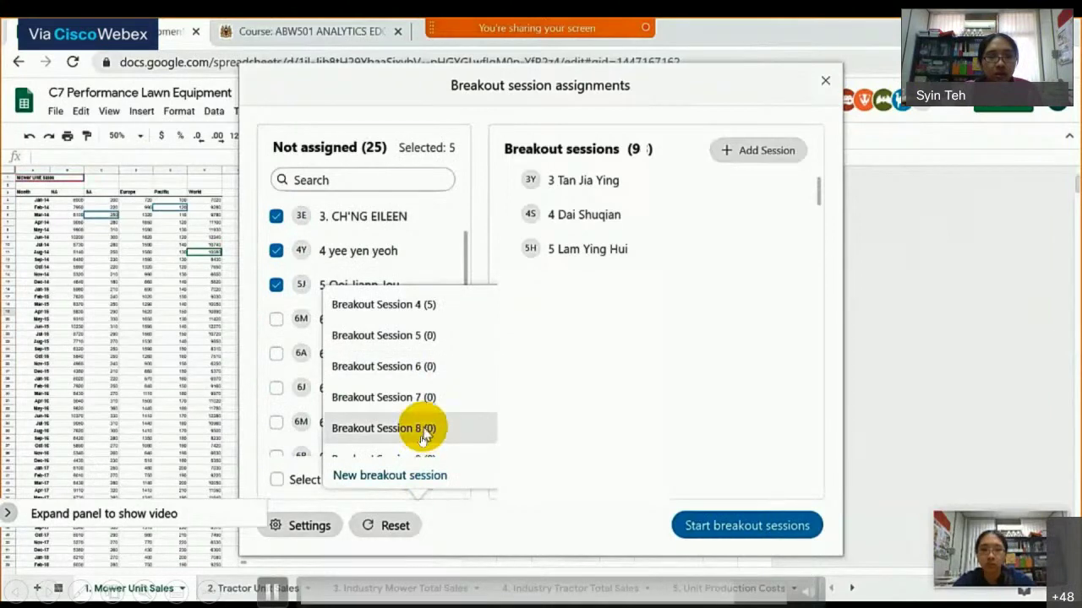
left_click(415, 338)
Select a group 6 participant and a group 2 participant in the unassigned list for a mixed expert group.
scroll(299, 282, "up", 2)
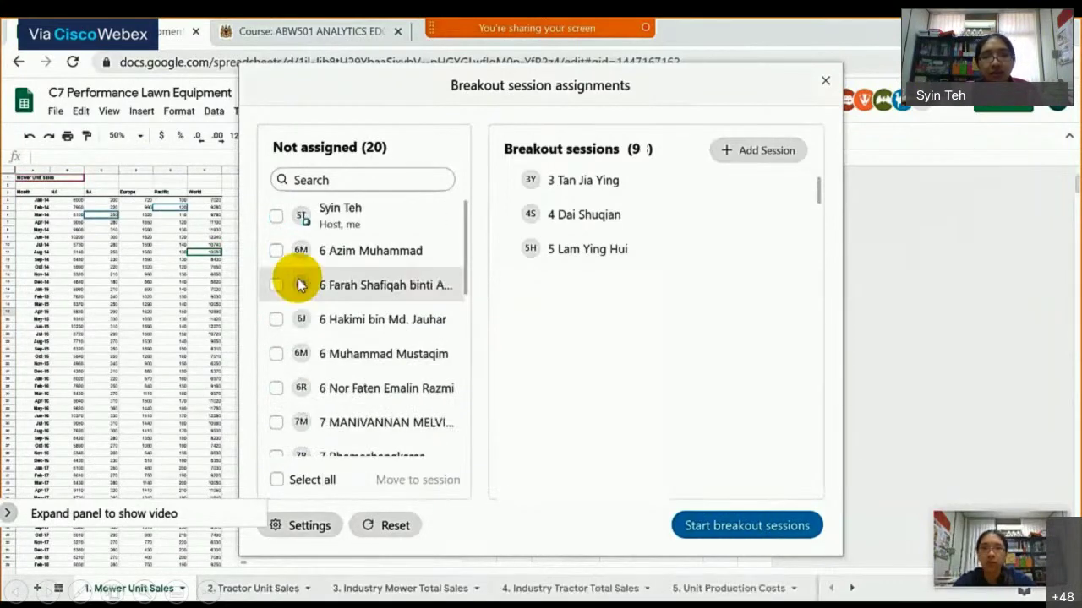
left_click(276, 285)
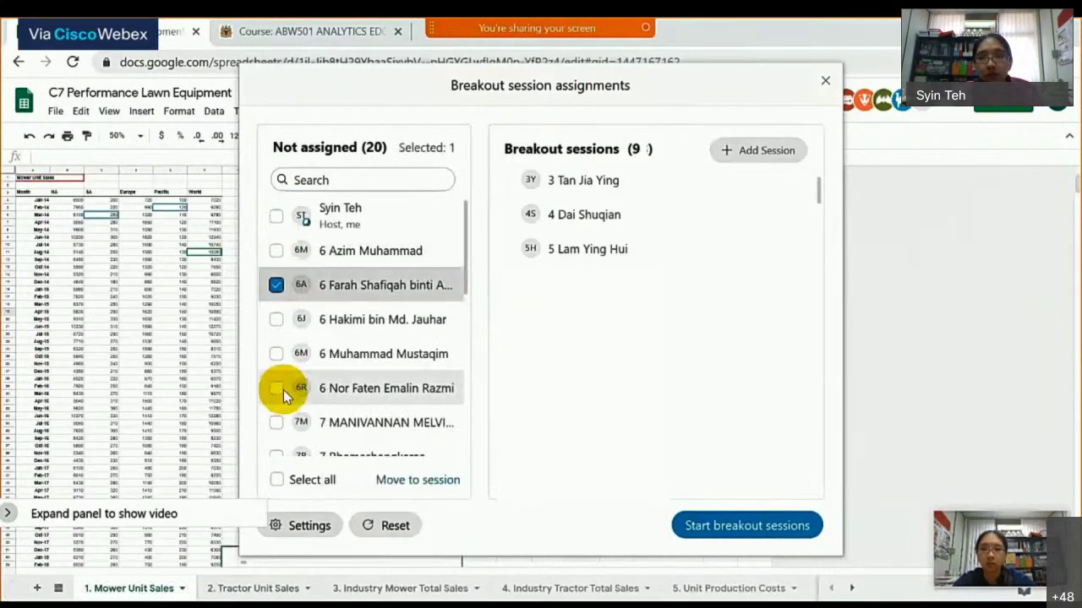
scroll(283, 390, "down", 1)
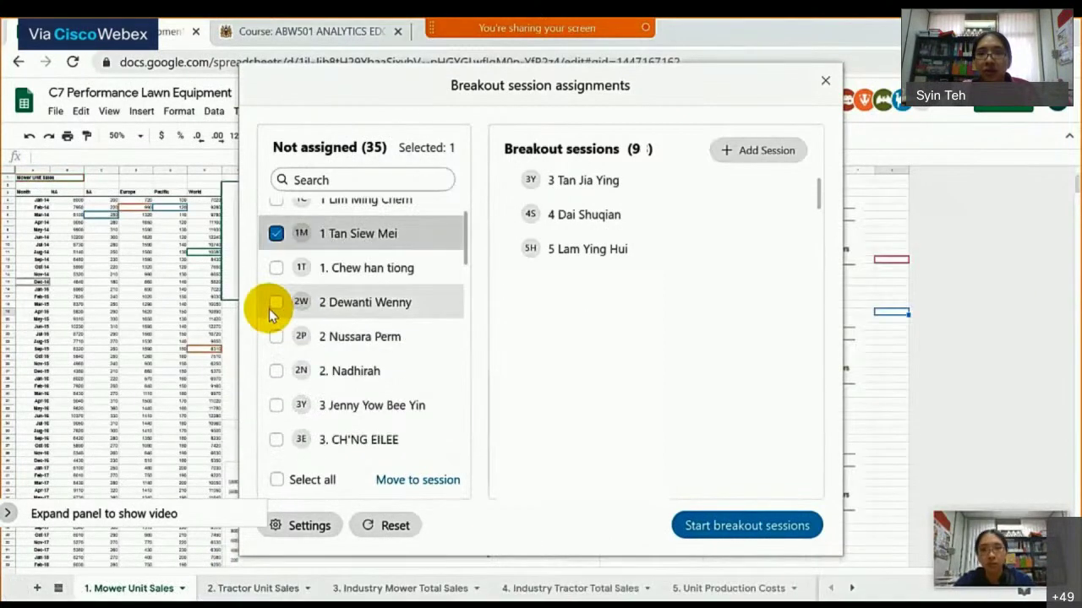
left_click(276, 302)
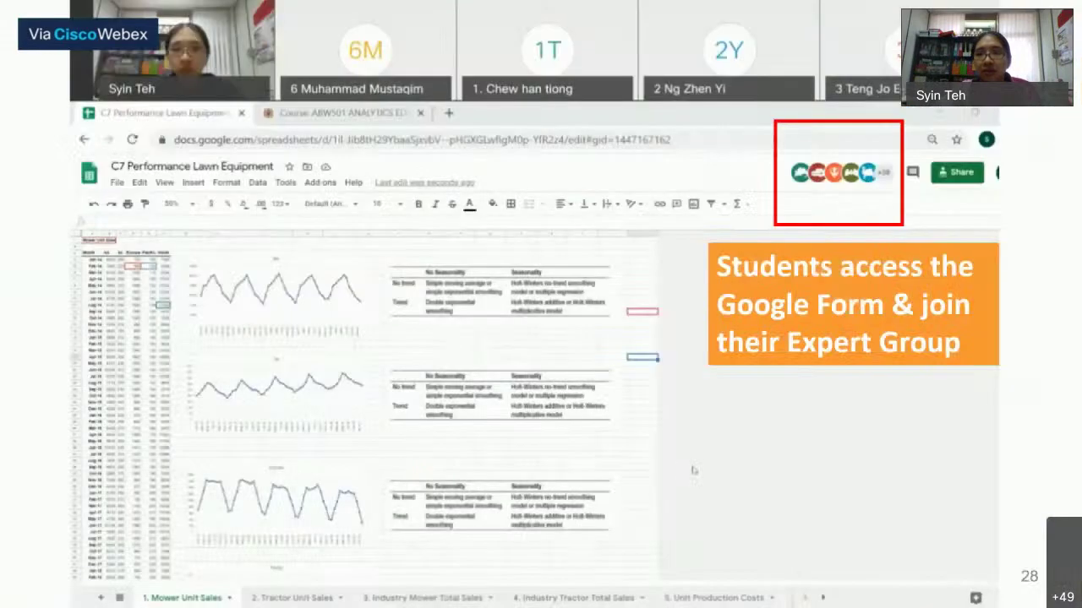
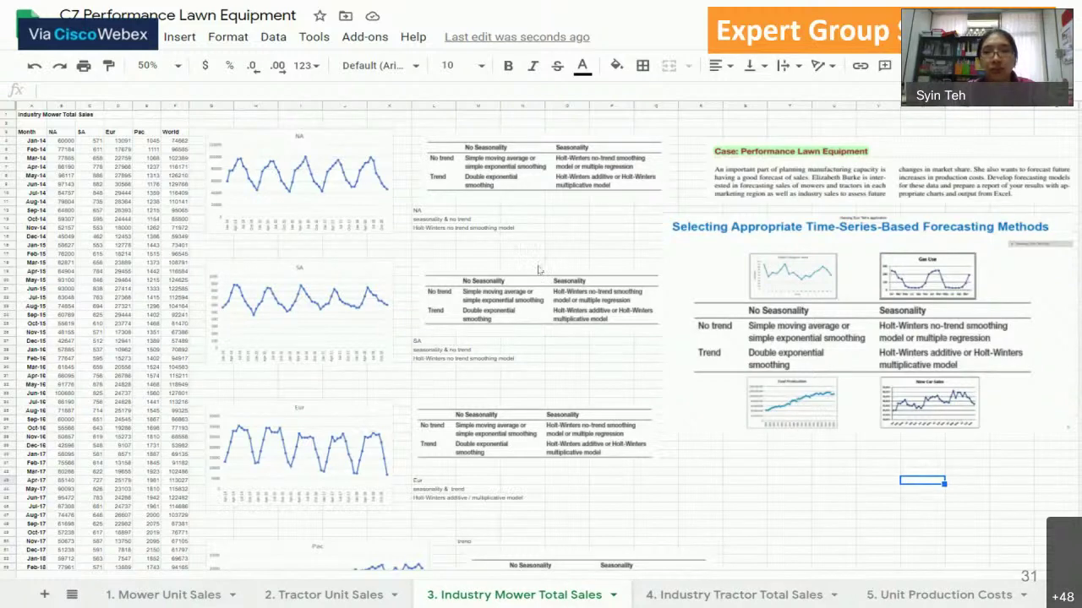
Move through the expert group and Jigsaw in 10 Easy Steps slides to the home group breakout demonstration.
key("Right")
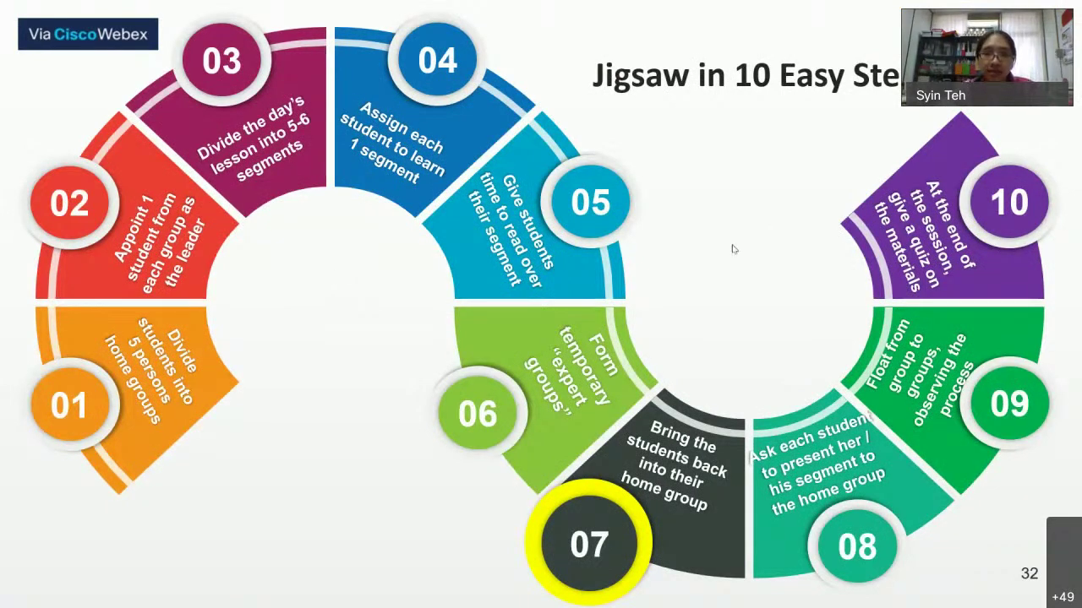
key("alt+Tab")
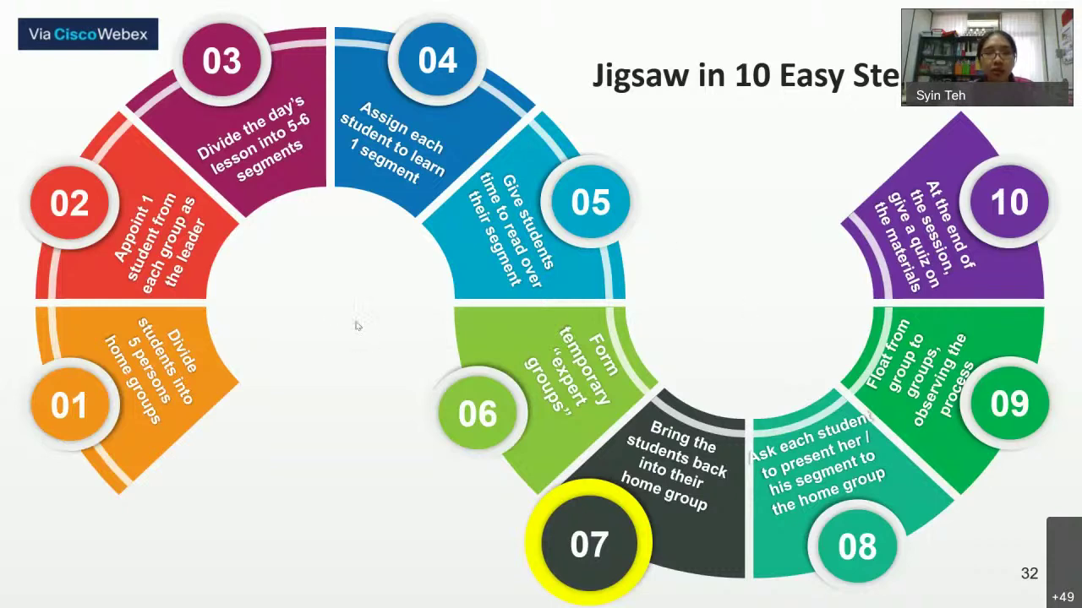
key("alt+Tab")
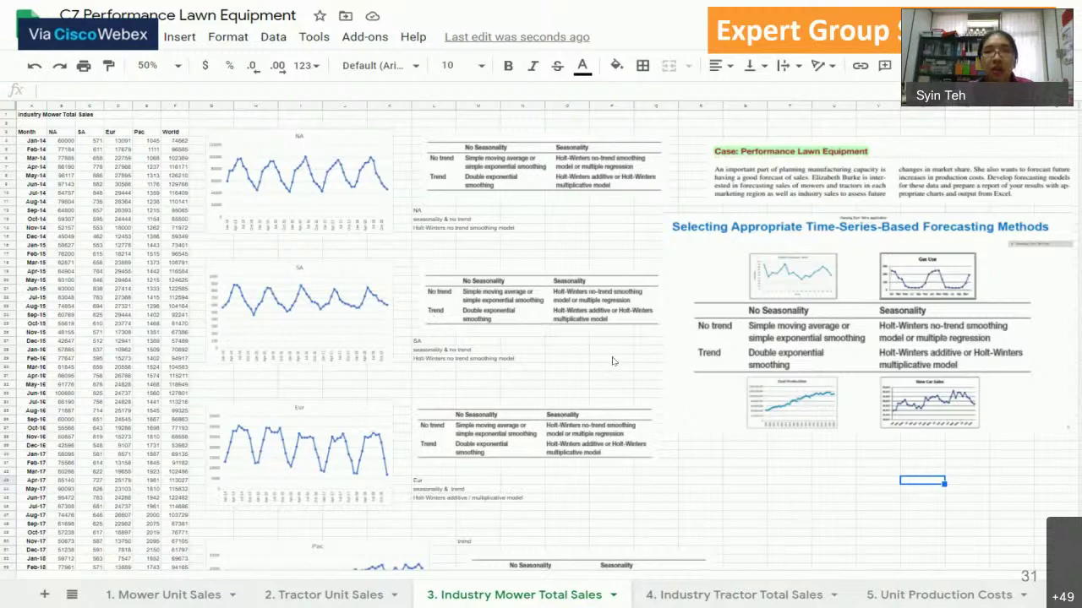
key("Right")
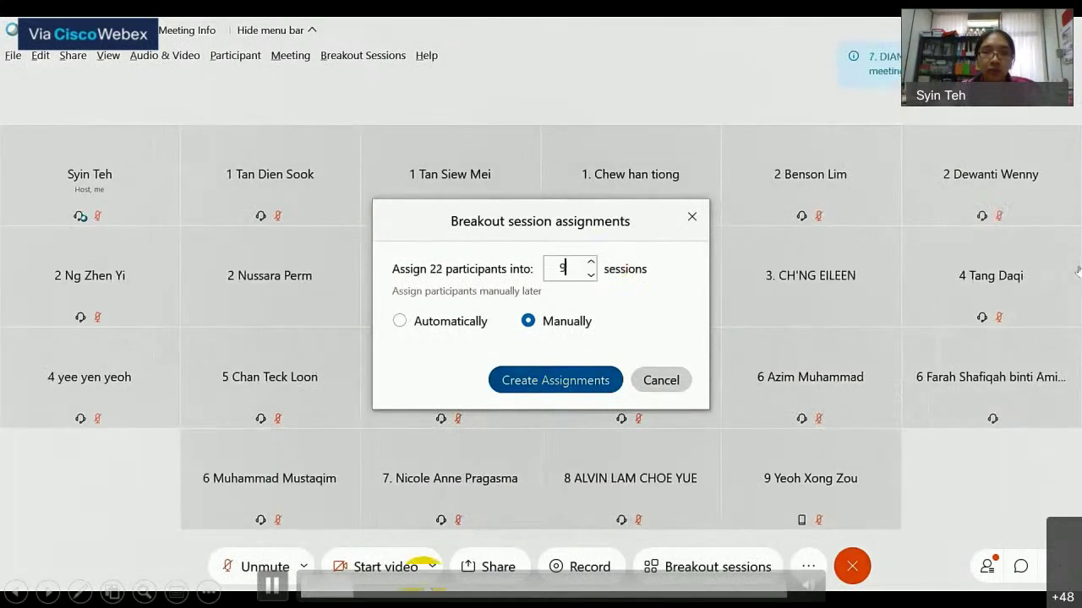
Unmute the microphone, start the meeting video and dismiss the webcam access notification.
left_click(266, 567)
left_click(367, 571)
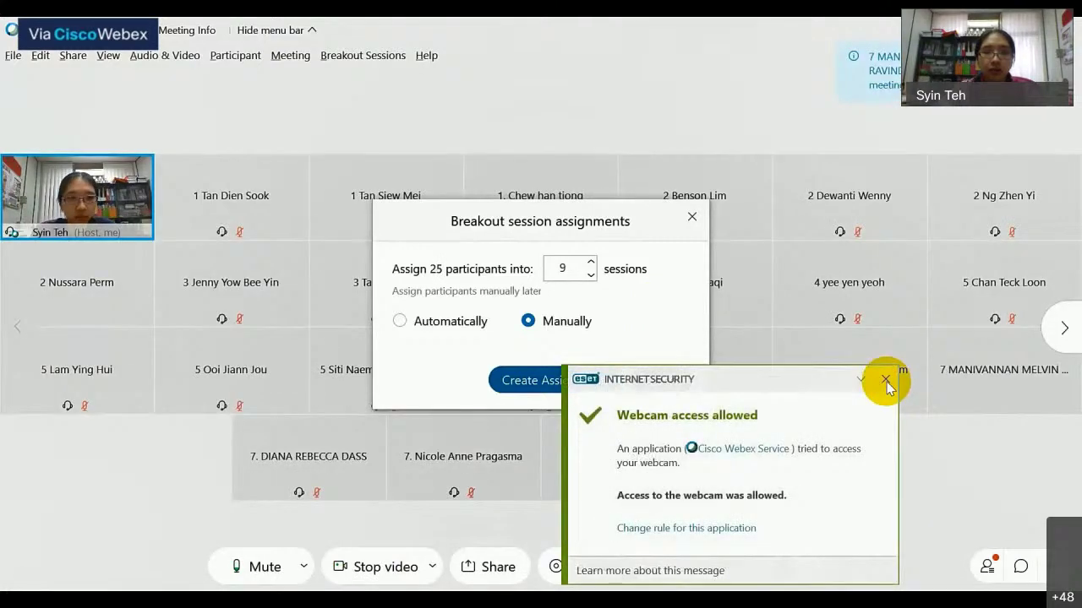
left_click(885, 380)
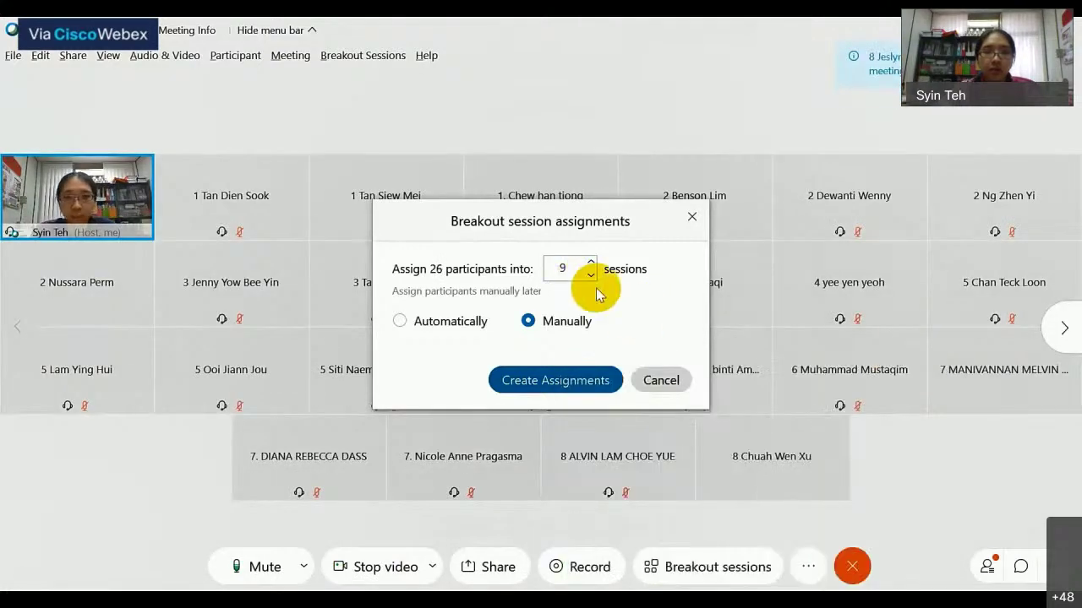
Create 9 manually assigned breakout sessions and move two group 1 participants to Breakout Session 1.
left_click(539, 384)
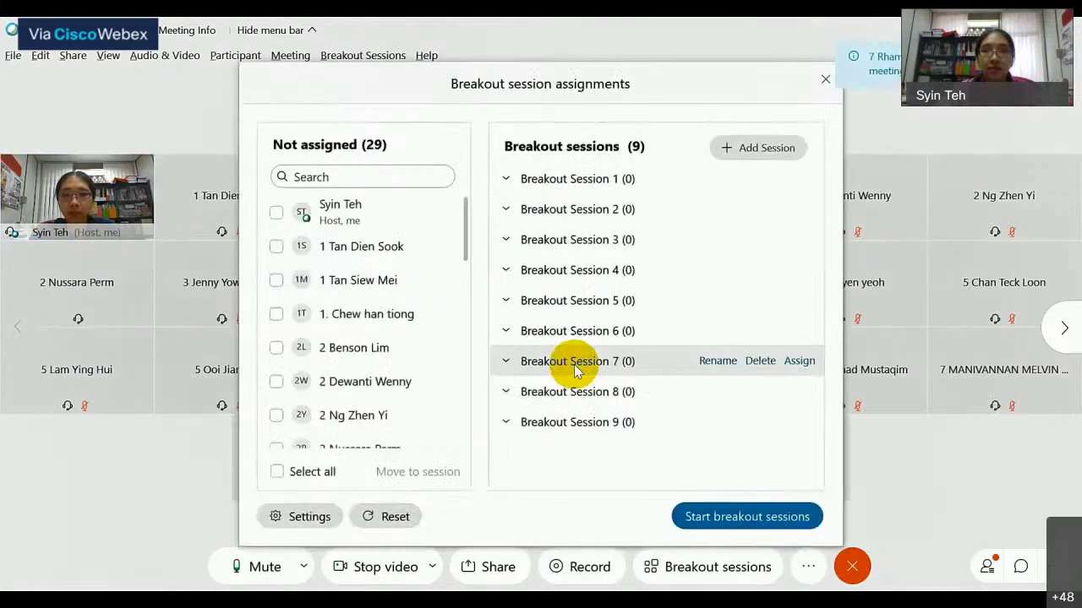
left_click(276, 250)
left_click(277, 279)
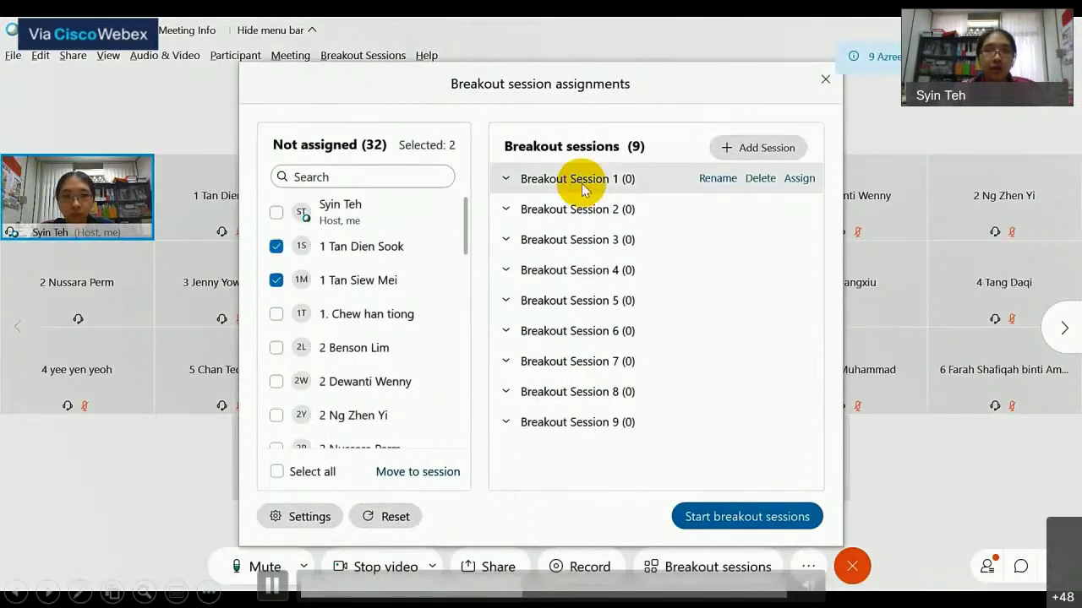
left_click(426, 471)
left_click(408, 301)
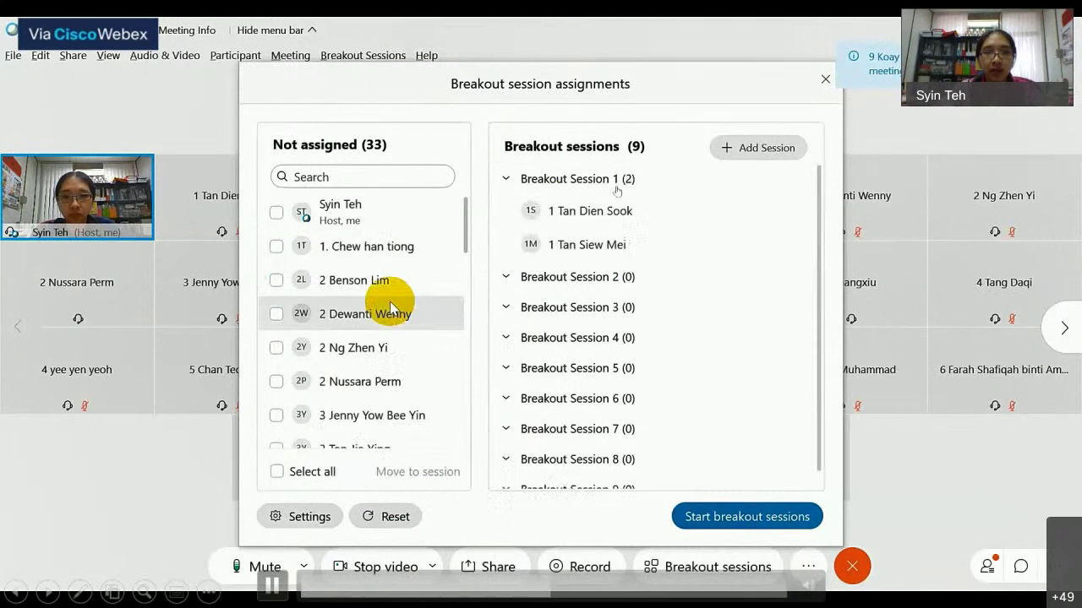
Select the four group 2 participants and move them to Breakout Session 2.
left_click(272, 281)
left_click(274, 314)
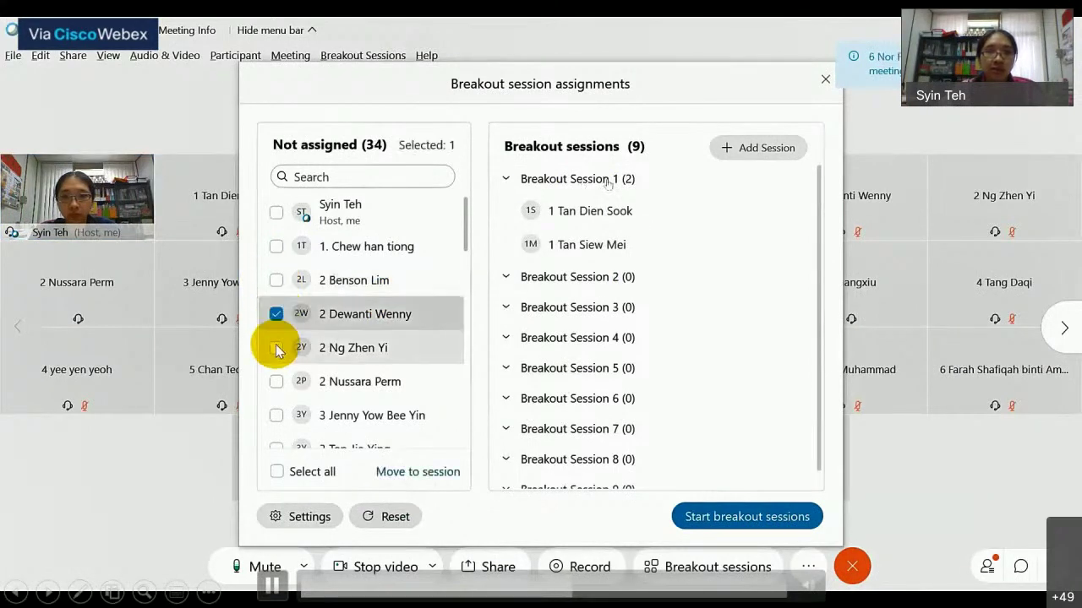
left_click(274, 347)
left_click(274, 381)
left_click(276, 279)
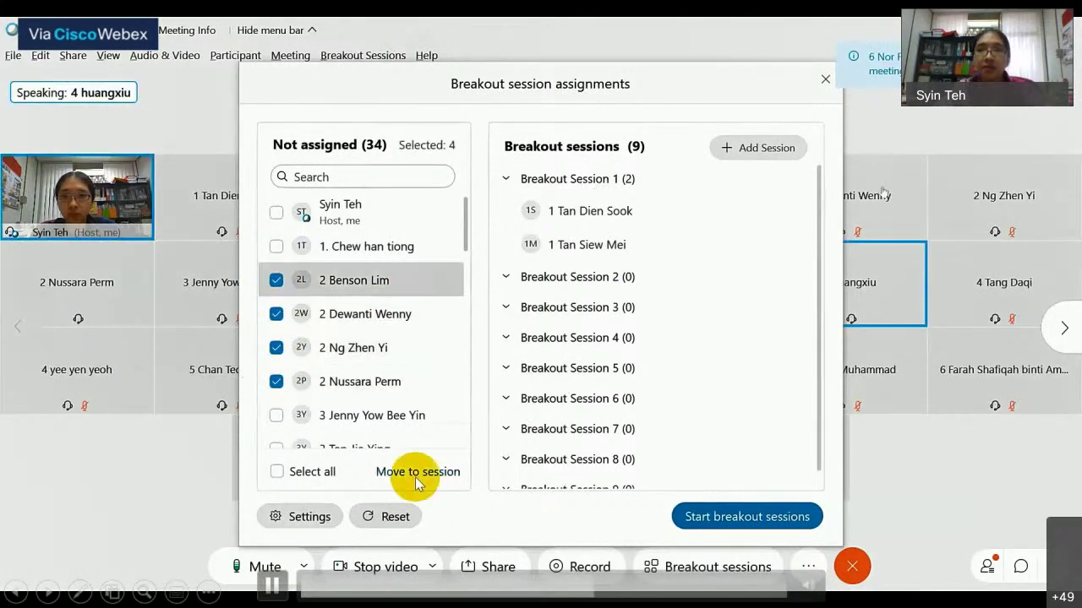
left_click(418, 470)
left_click(384, 330)
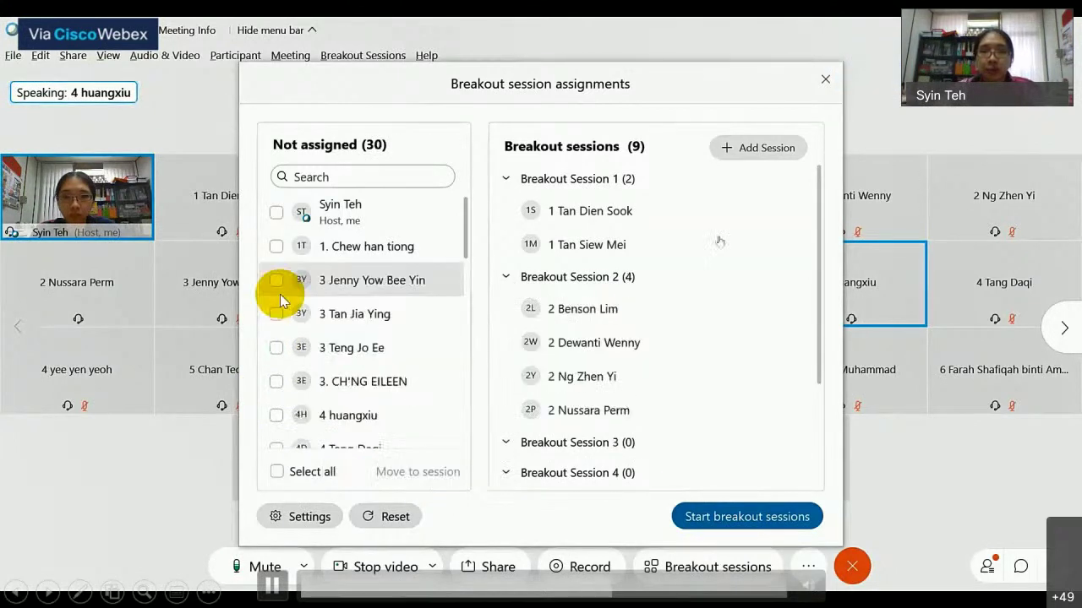
Select the four group 3 participants and move them to Breakout Session 3.
left_click(276, 280)
left_click(276, 315)
left_click(275, 347)
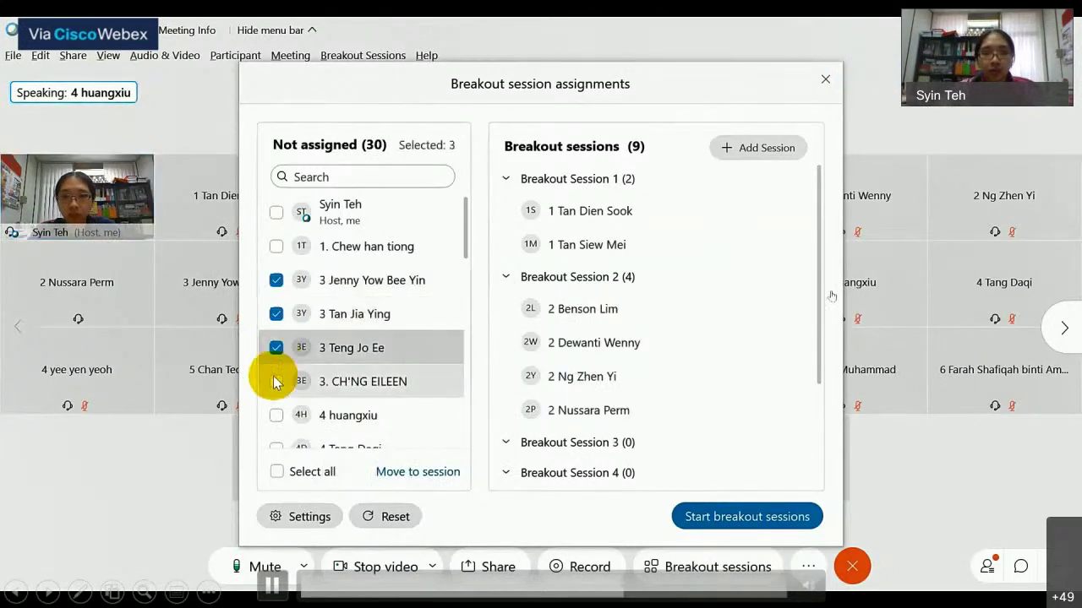
left_click(275, 381)
left_click(414, 471)
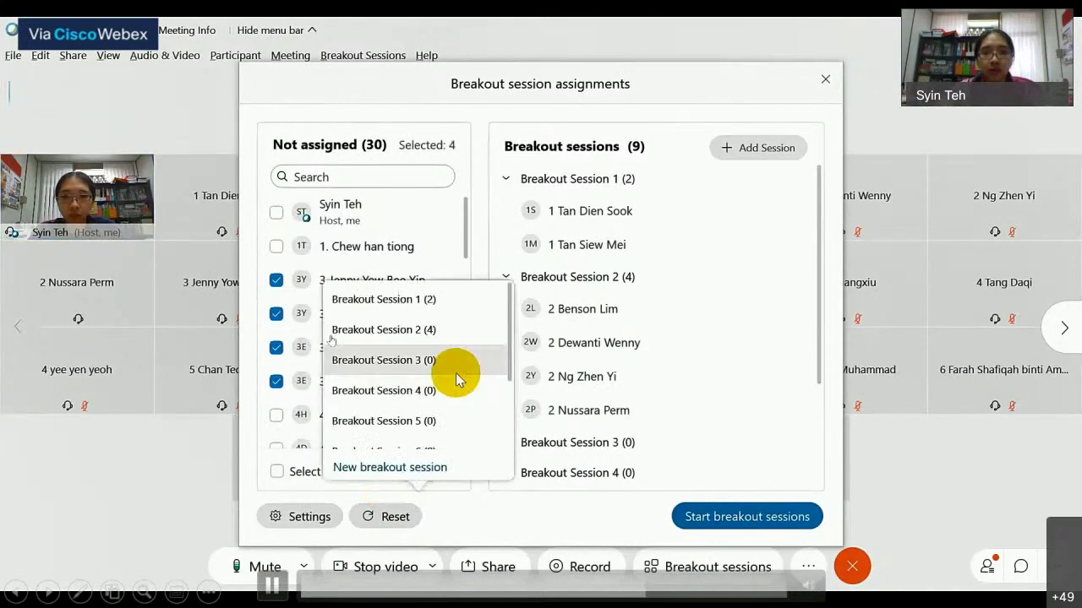
left_click(427, 362)
Select the four group 4 participants and move them to Breakout Session 4.
left_click(277, 279)
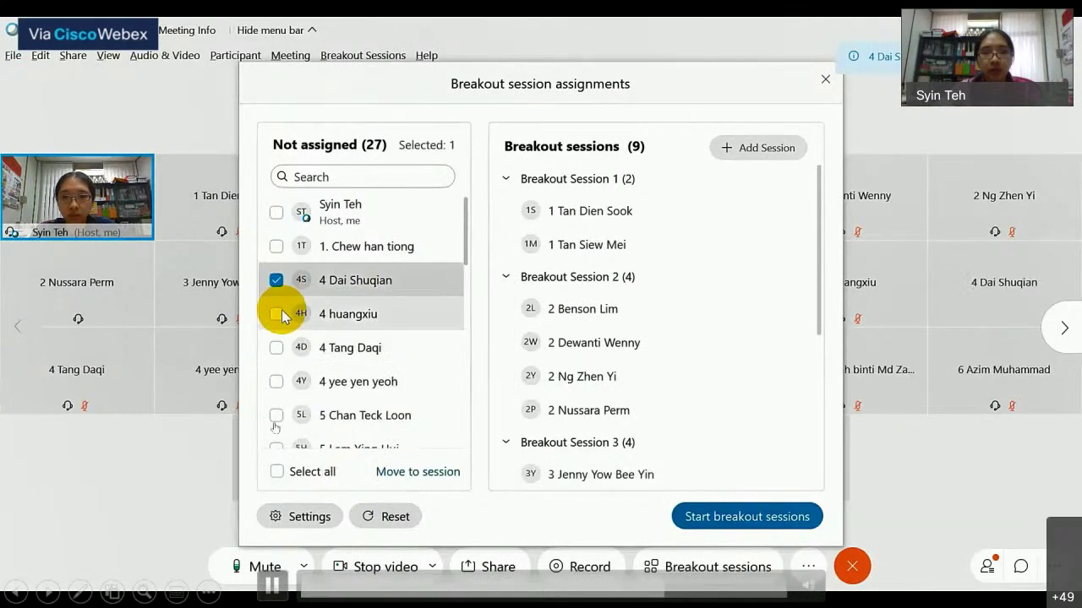
left_click(277, 314)
left_click(276, 347)
left_click(276, 381)
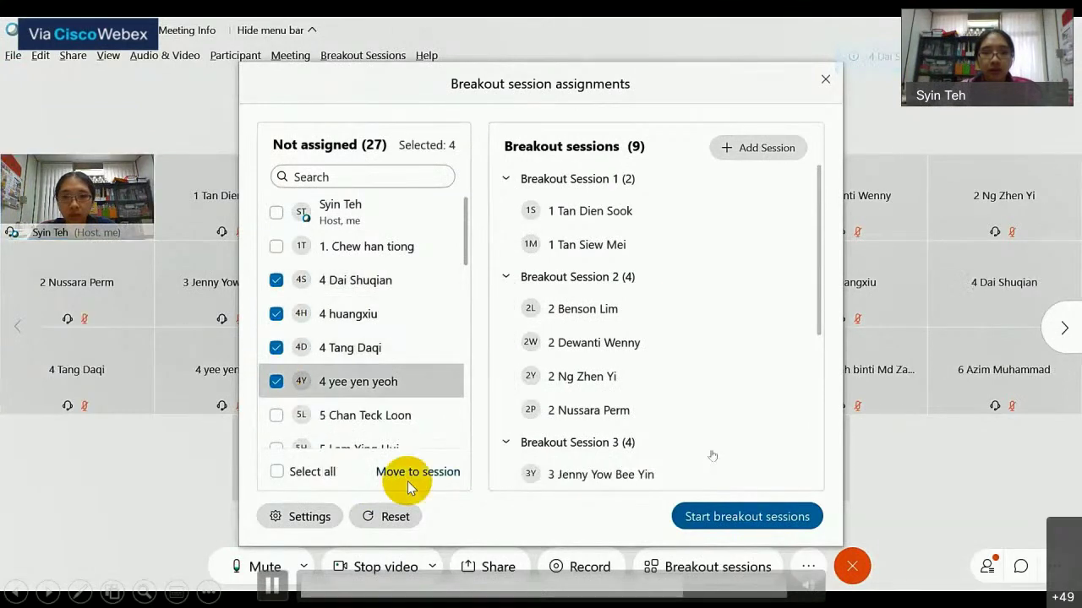
left_click(409, 473)
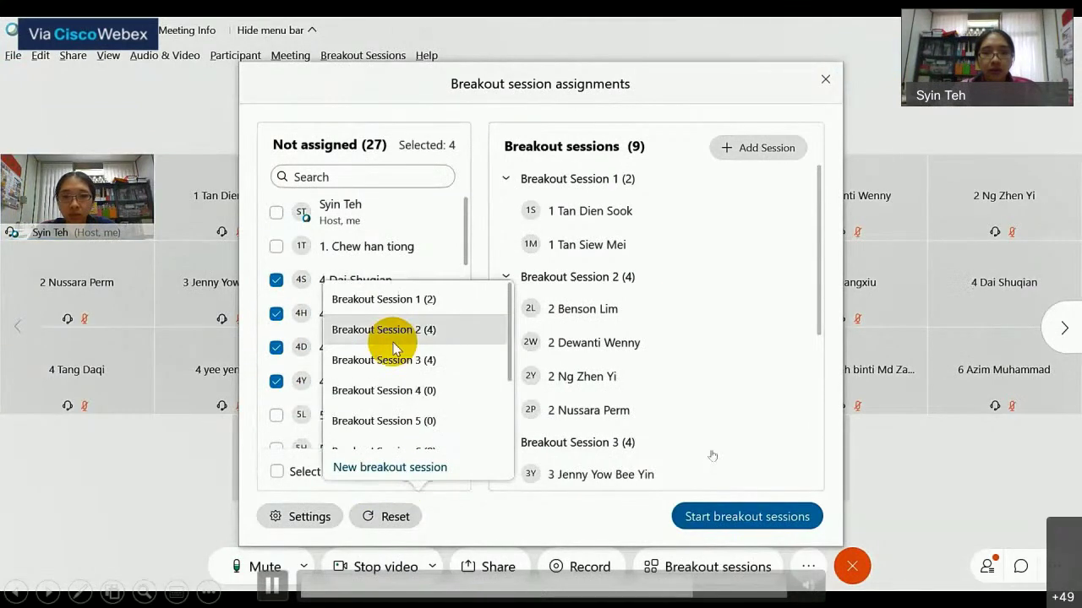
left_click(385, 389)
Select the first three group 5 participants and move them to Breakout Session 5.
left_click(277, 280)
left_click(276, 313)
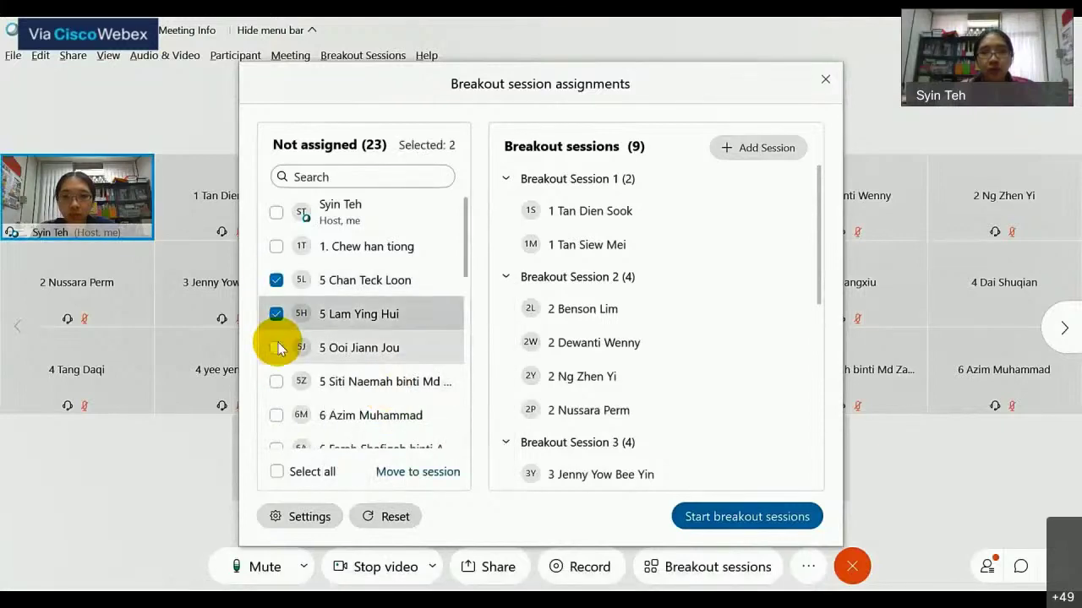
left_click(277, 347)
left_click(278, 381)
left_click(277, 382)
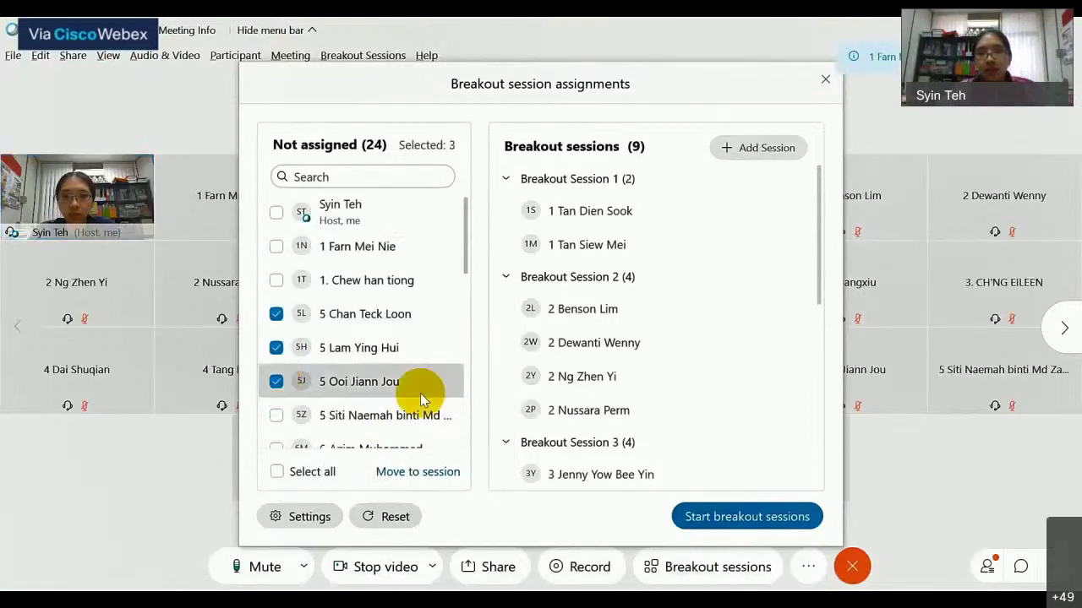
left_click(420, 467)
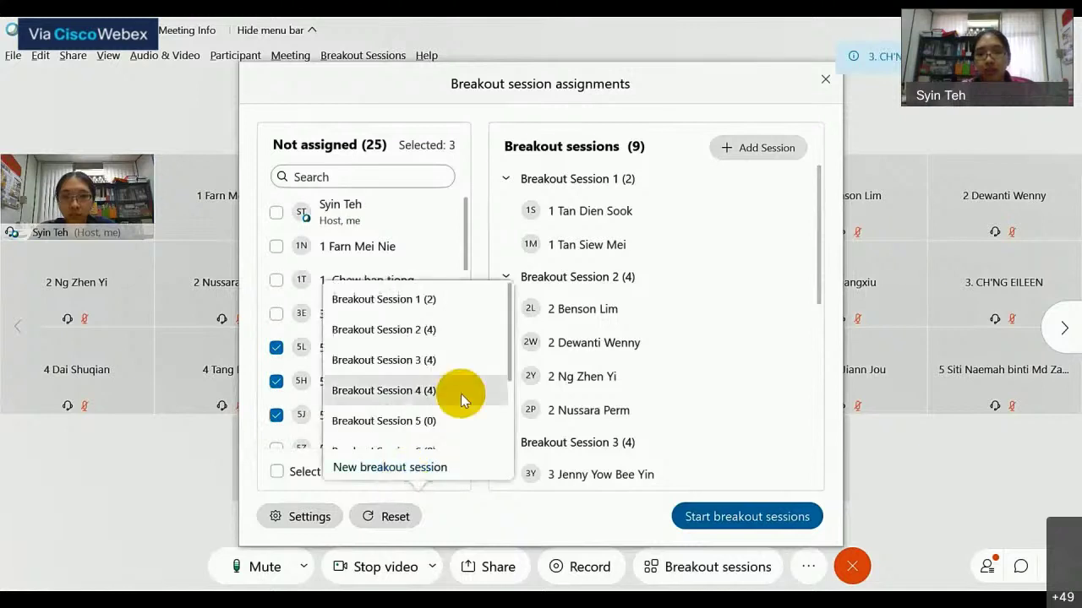
left_click(385, 421)
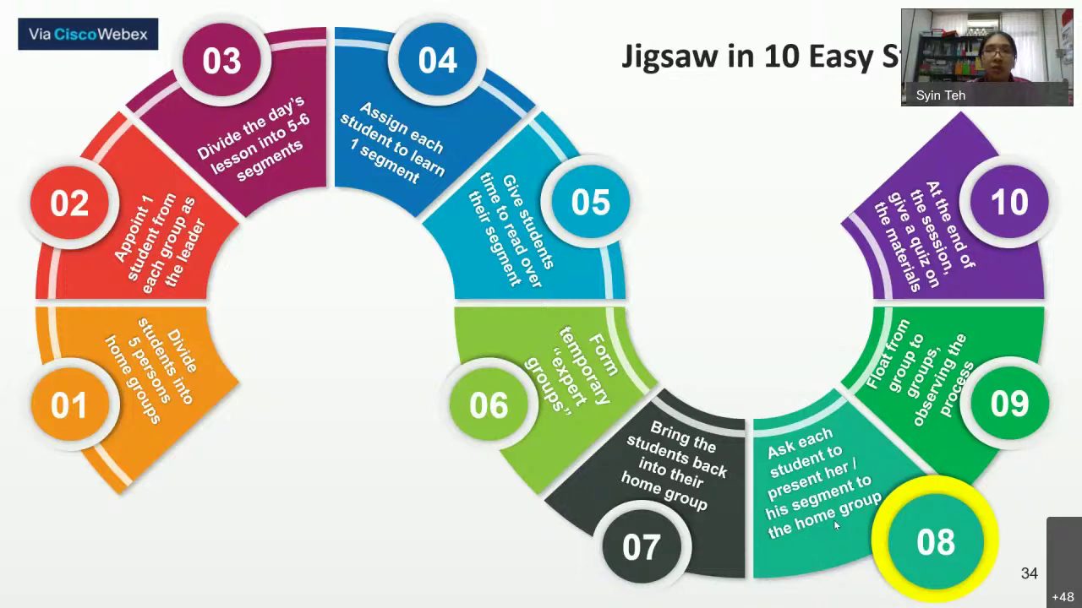
Play the Breakout Session 8 demonstration and send the chat message "good progress for this group" to everyone in that session.
key("alt+Tab")
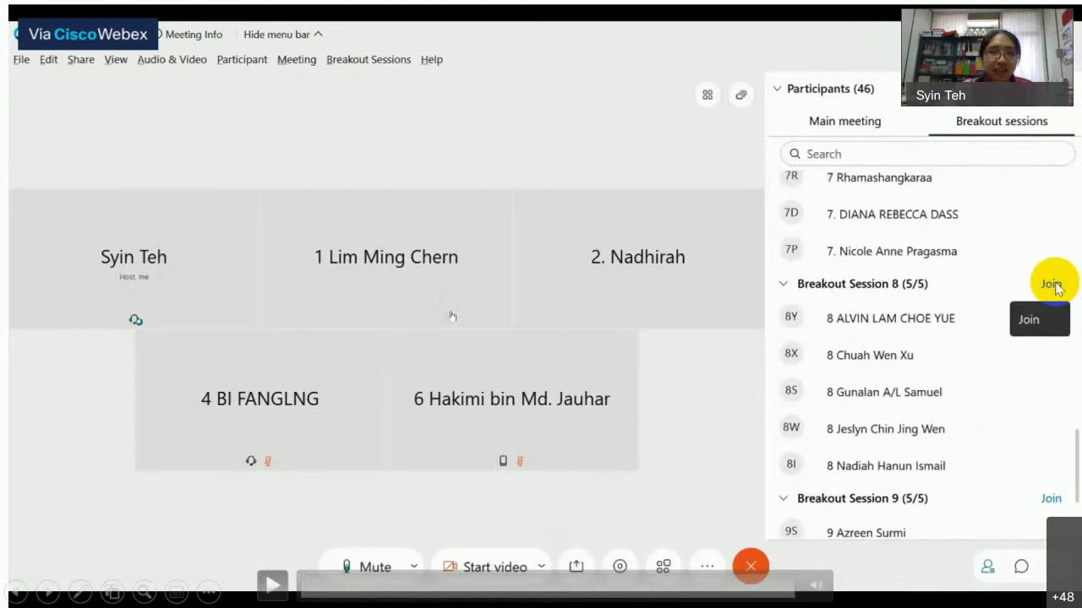
left_click(272, 583)
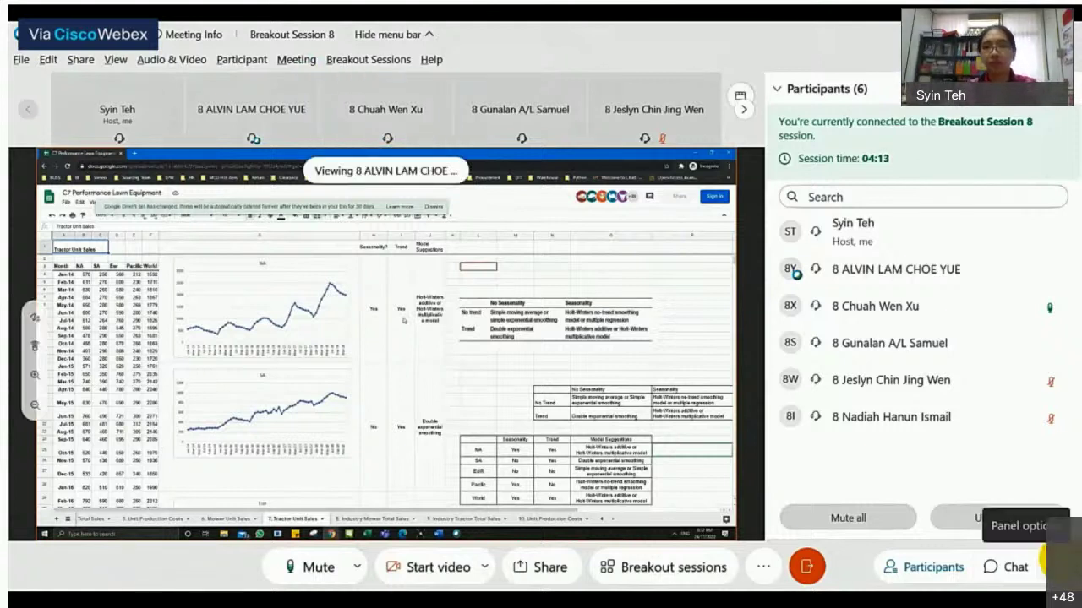
left_click(1013, 567)
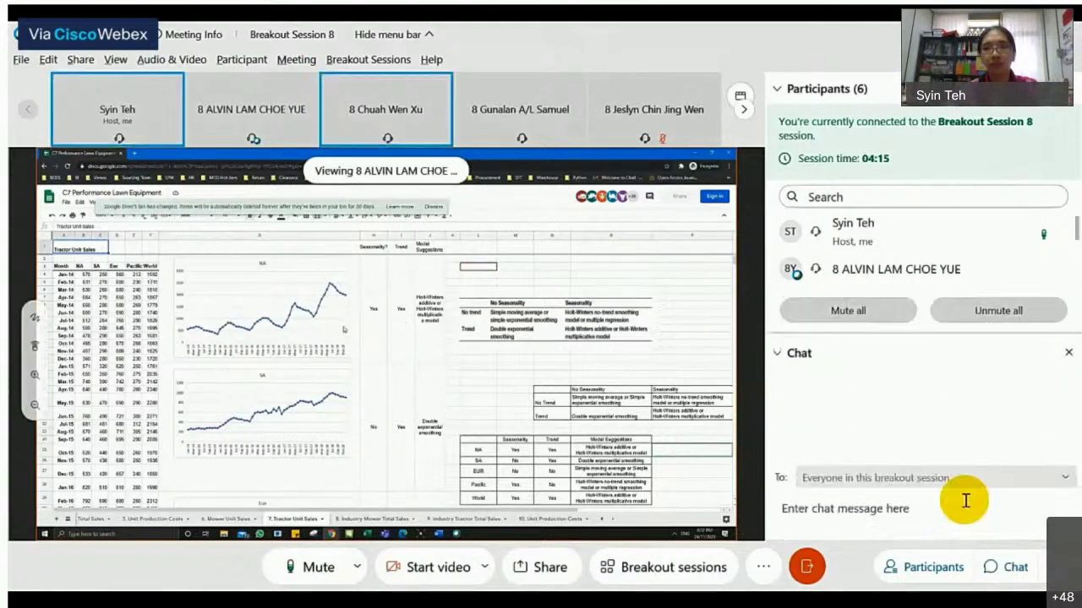
type("goo")
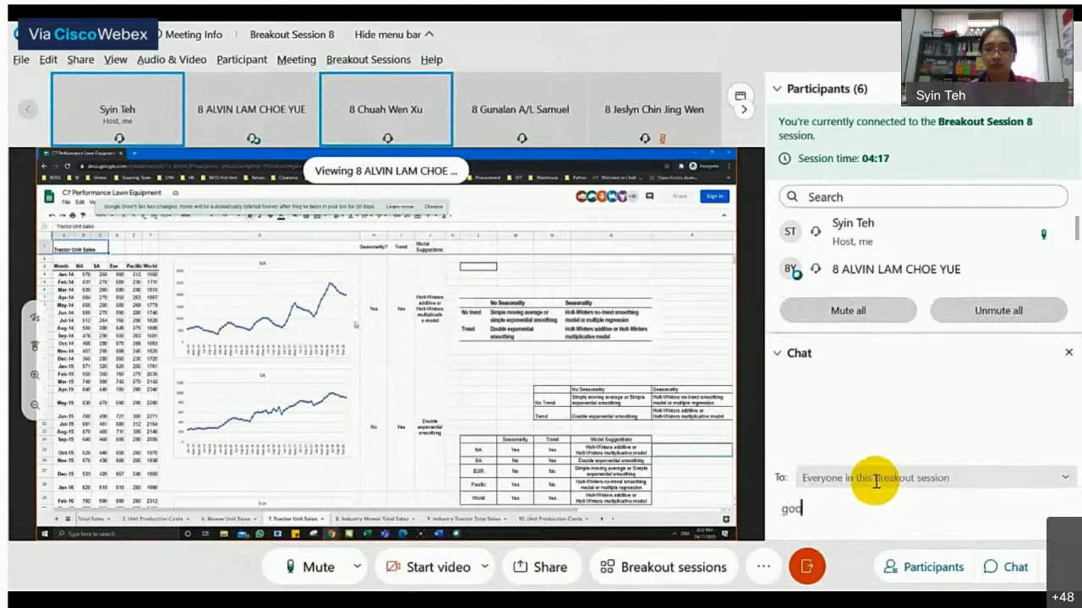
type("d progre")
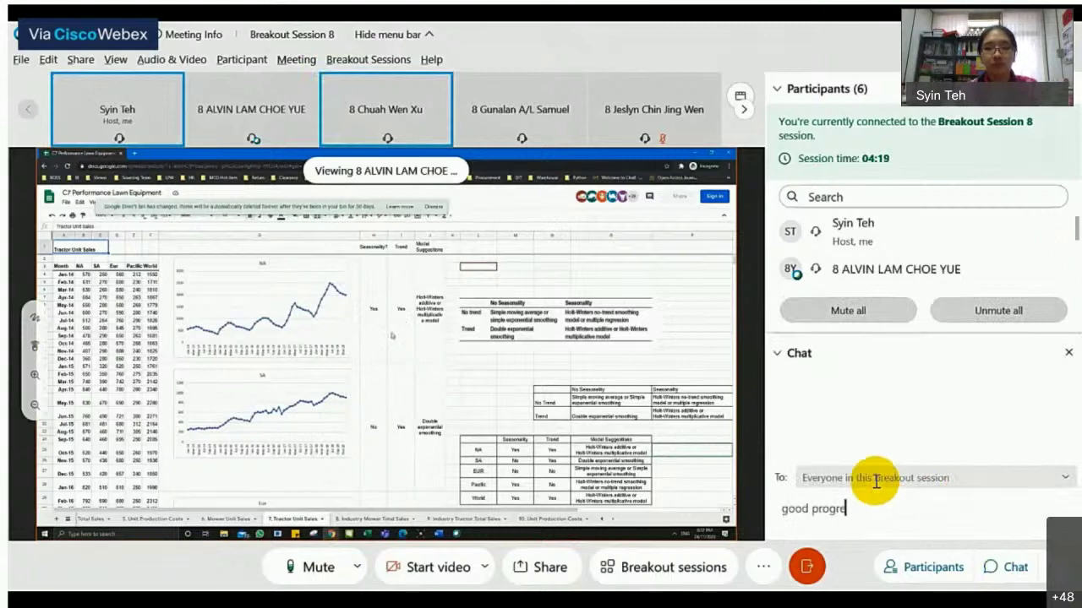
type("ss for this")
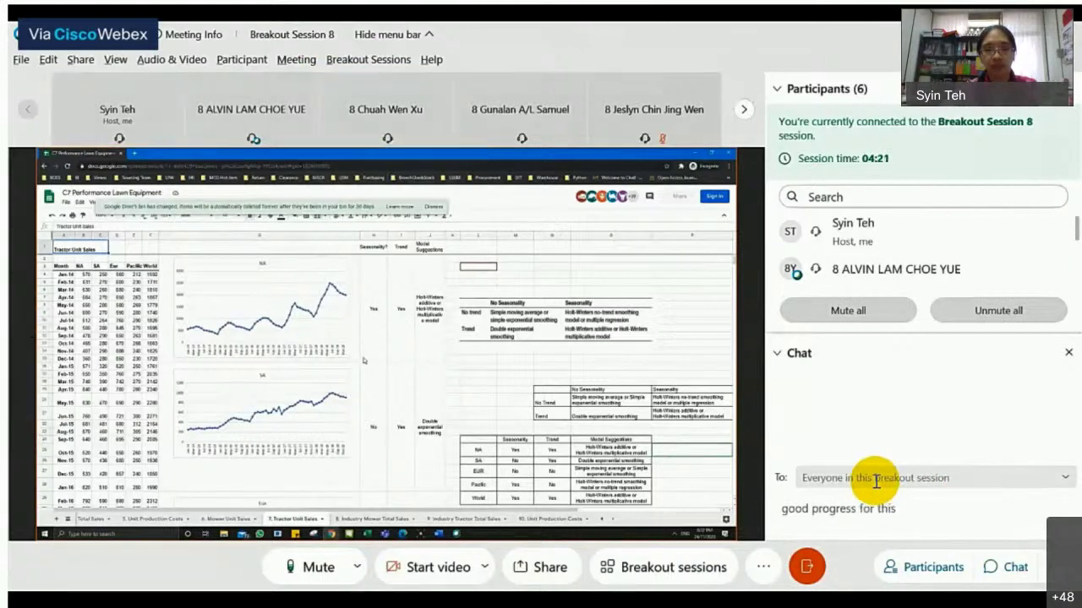
type(" group")
key("Return")
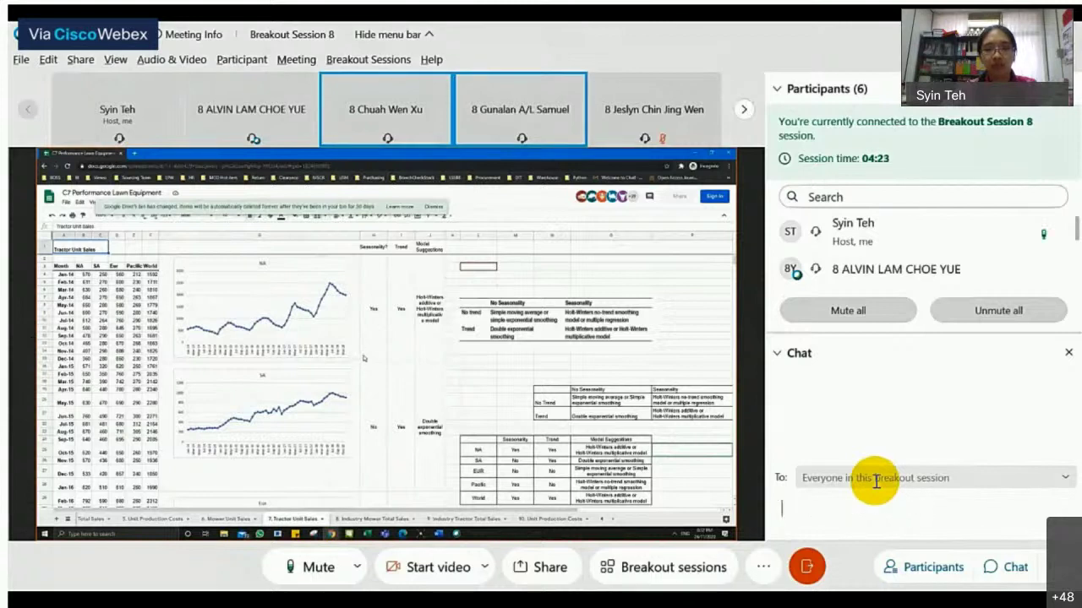
left_click(1068, 353)
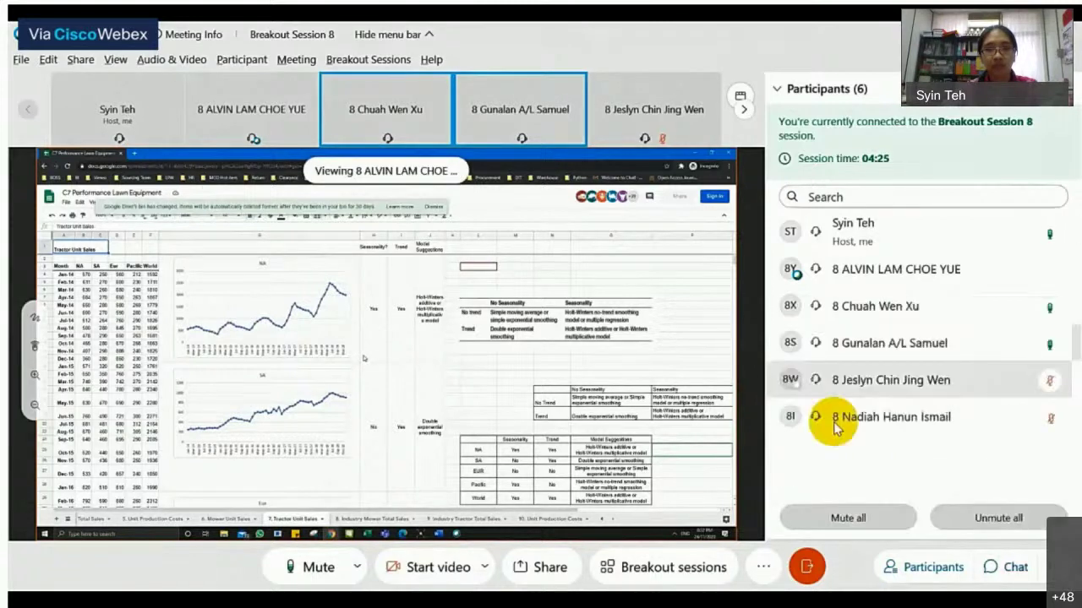
Mute the microphone and leave Breakout Session 8 for the main session.
left_click(311, 574)
left_click(807, 566)
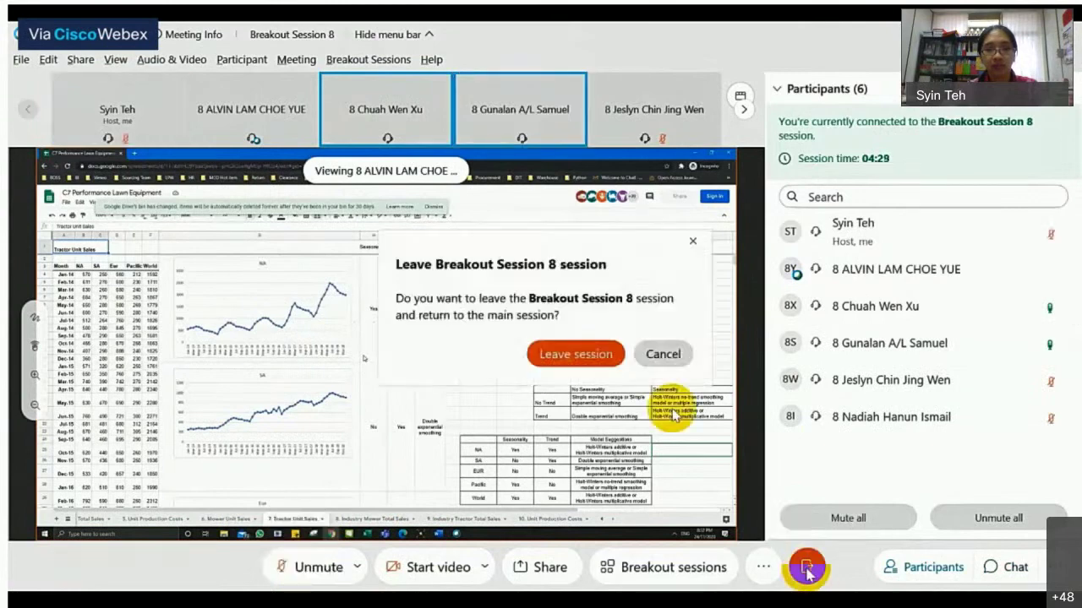
left_click(580, 352)
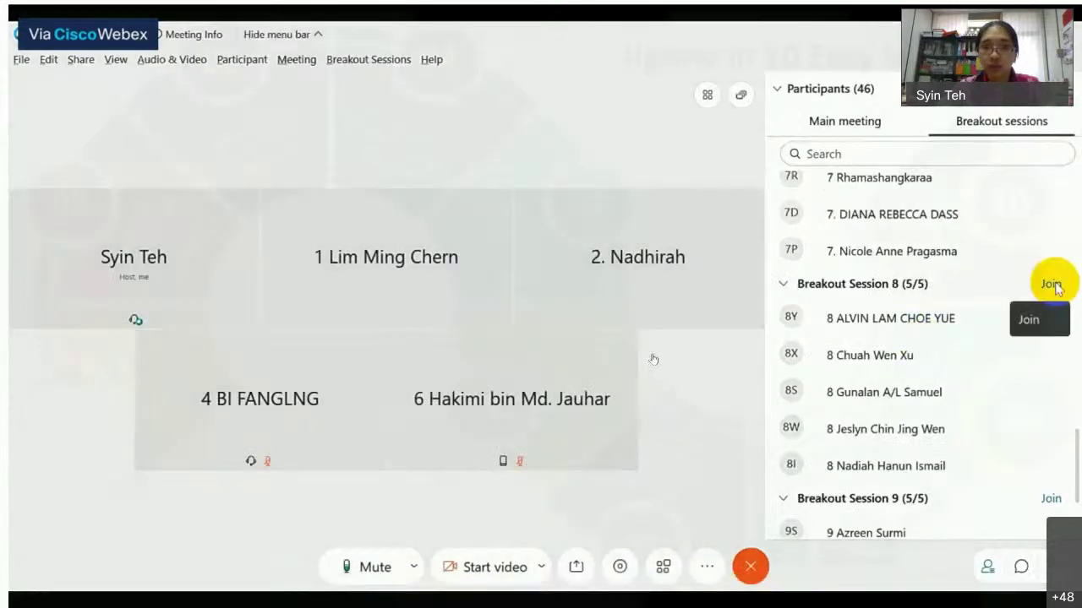
Play the demonstration of floating between groups and unmute the microphone in Breakout Session 9.
left_click(1052, 285)
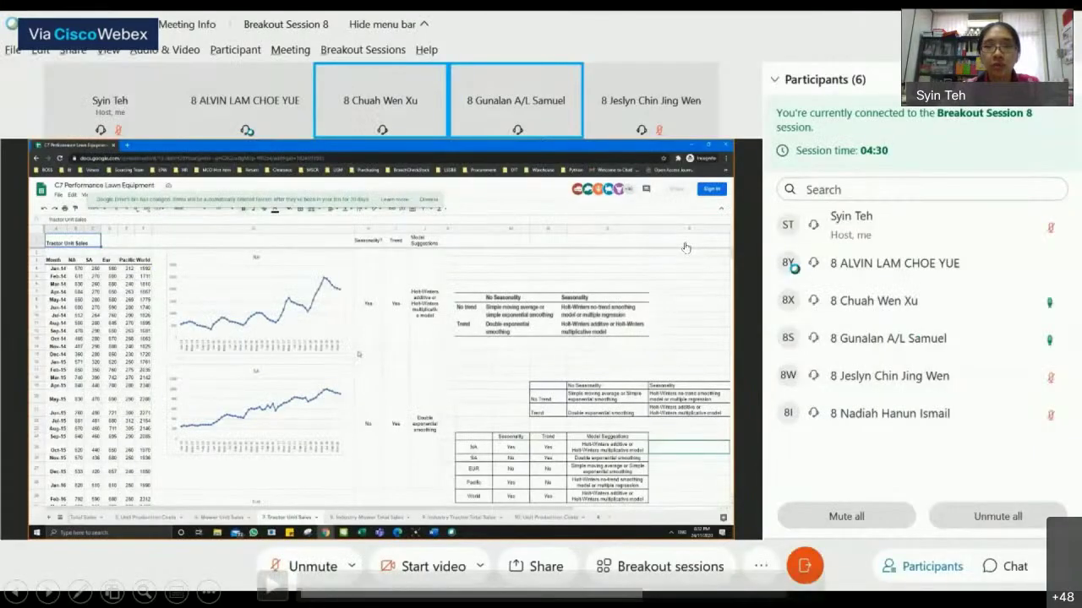
mouse_move(363, 557)
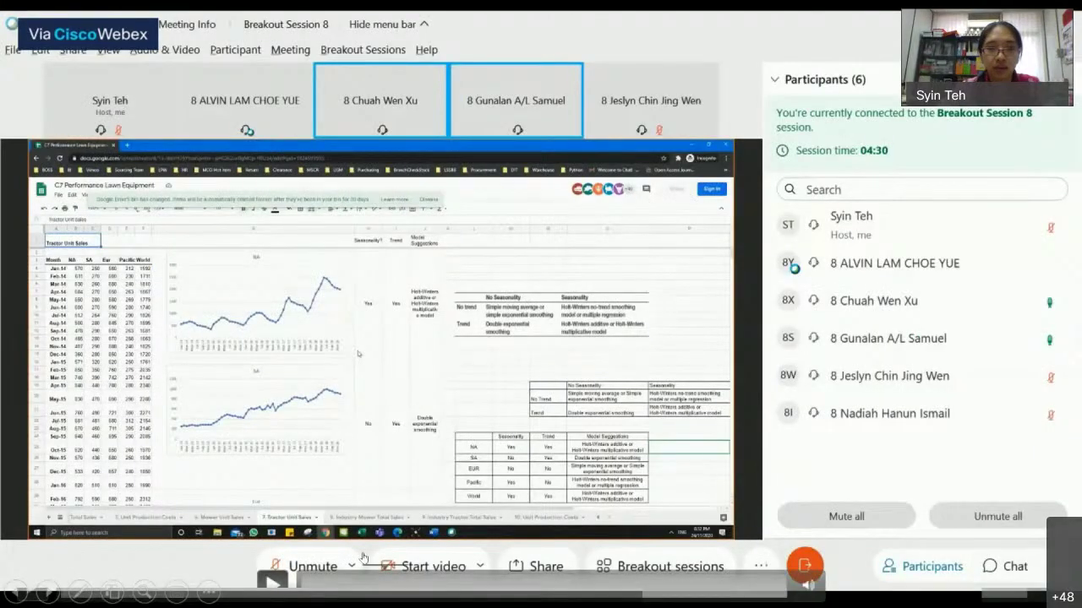
left_click(273, 583)
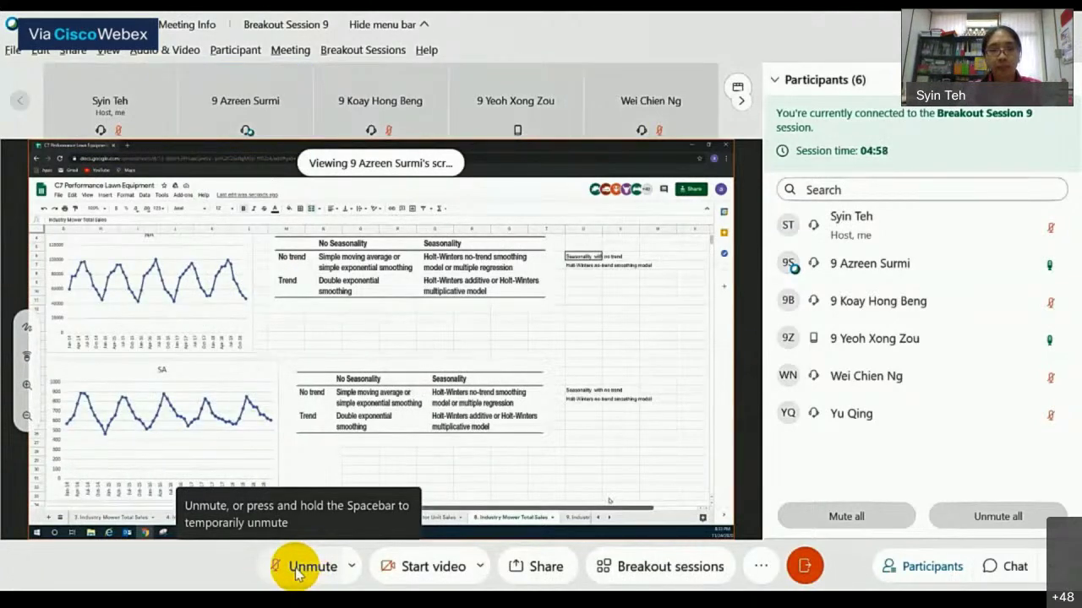
left_click(298, 568)
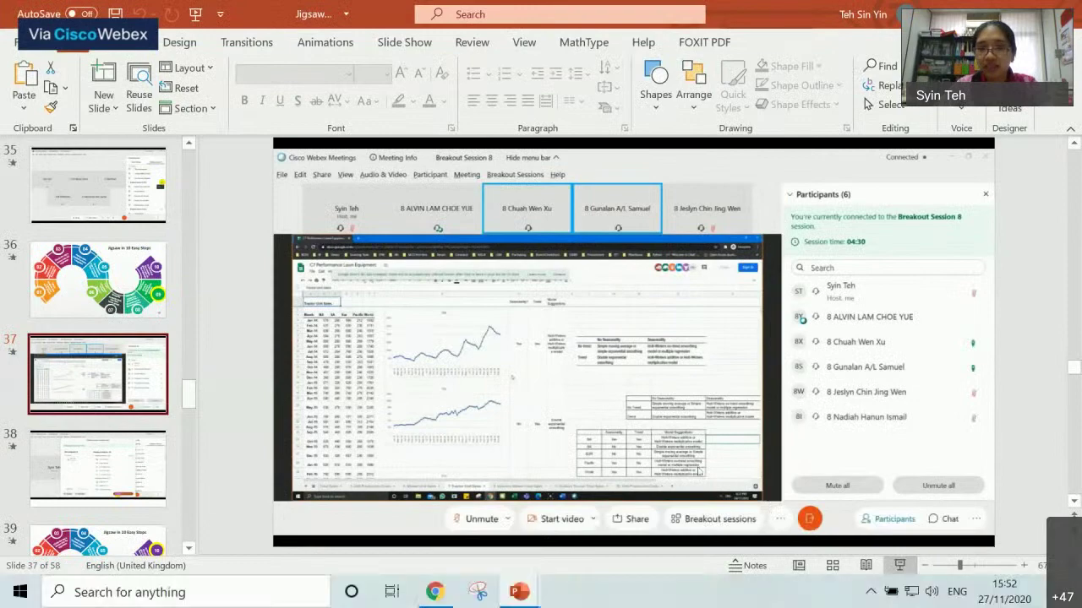
Start the slide show from slide 37 and go back to the Jigsaw in 10 Easy Steps slide highlighting step 09.
key("shift+F5")
key("Left")
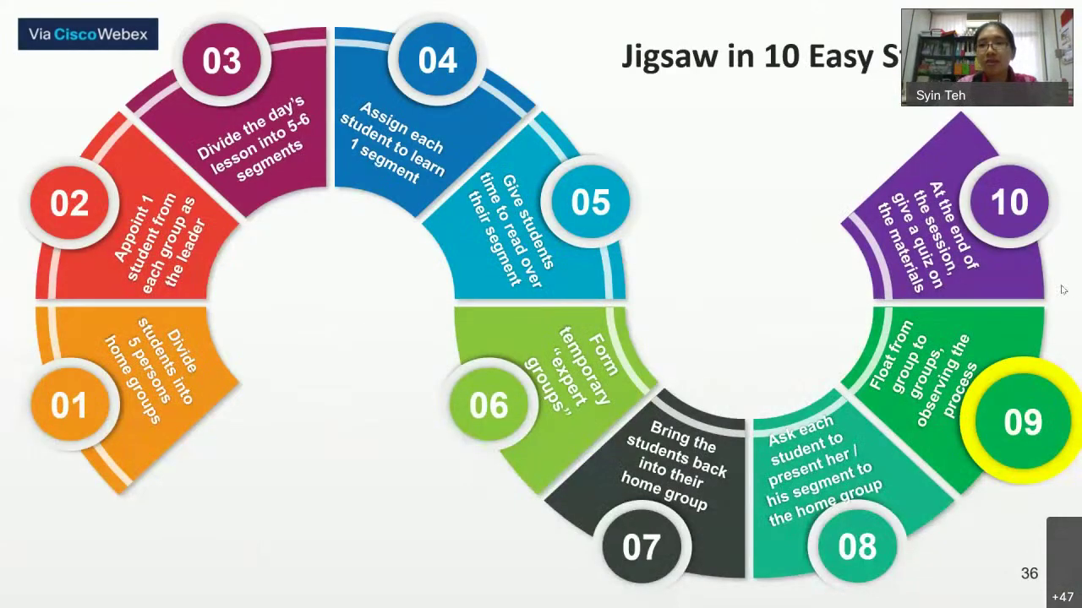